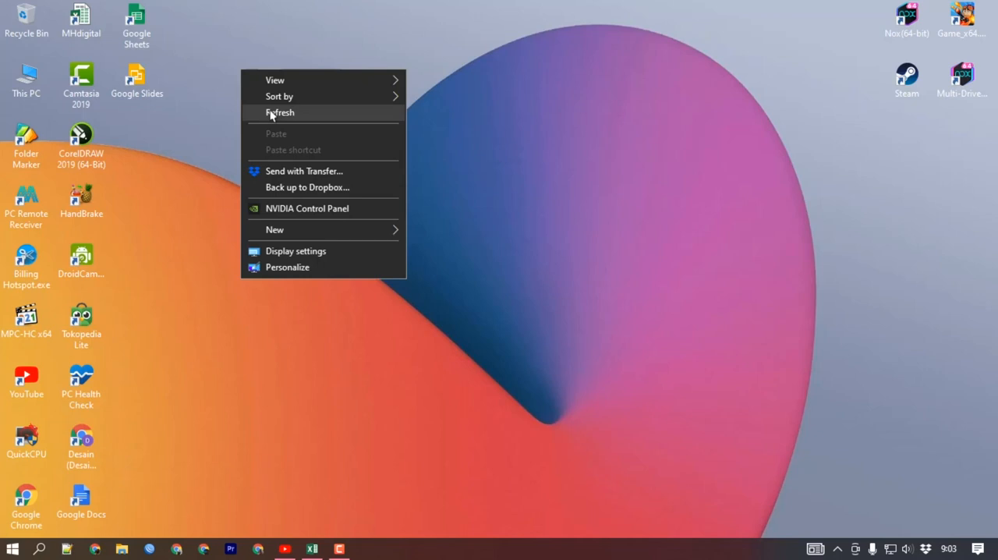
pyautogui.click(271, 113)
pyautogui.rightClick(234, 63)
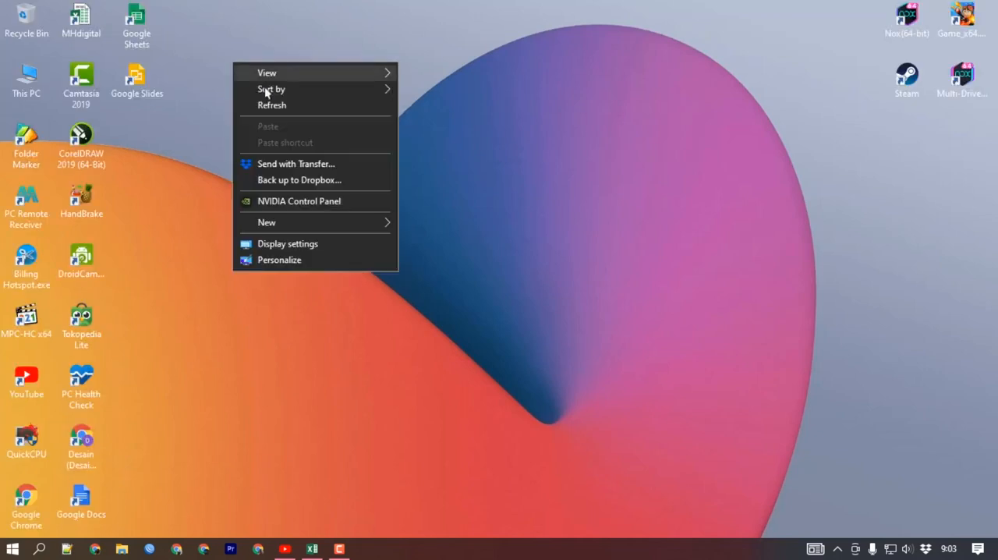
pyautogui.click(270, 106)
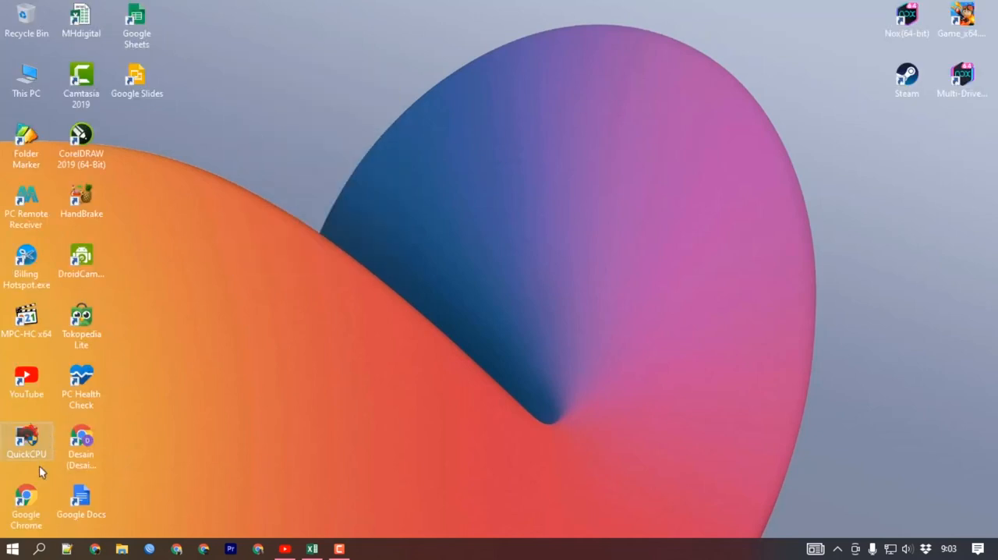
# Start Word 2013 and create a new blank document.
pyautogui.click(12, 548)
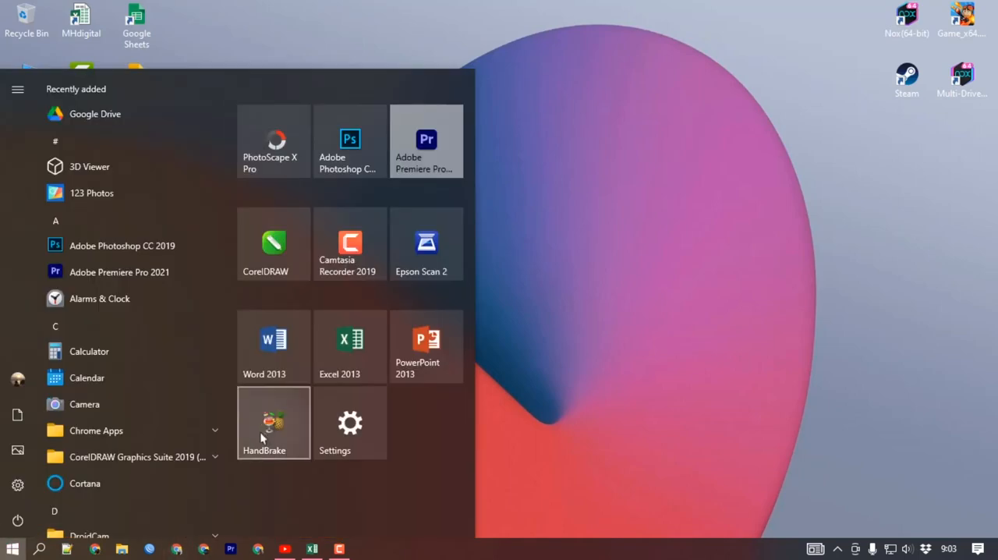
pyautogui.click(287, 355)
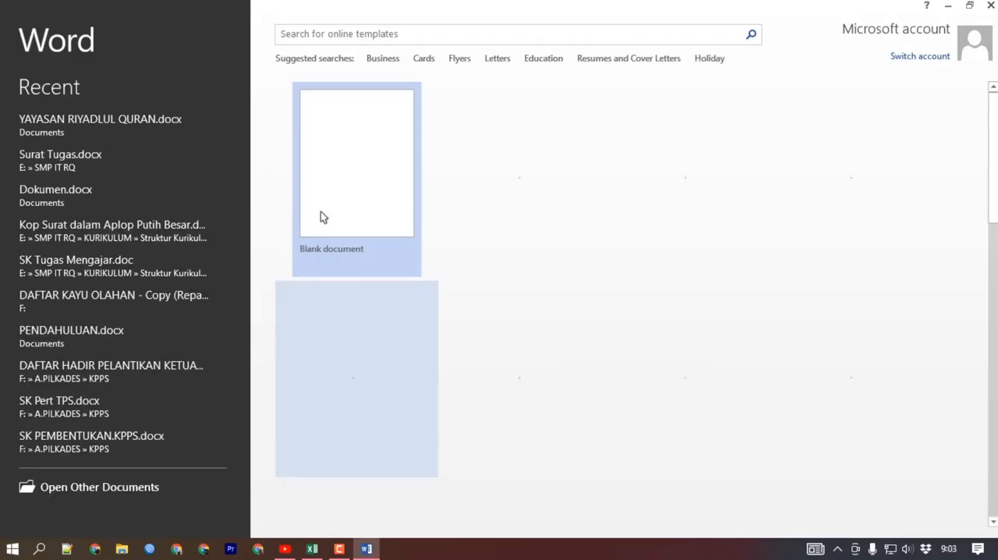
pyautogui.click(341, 192)
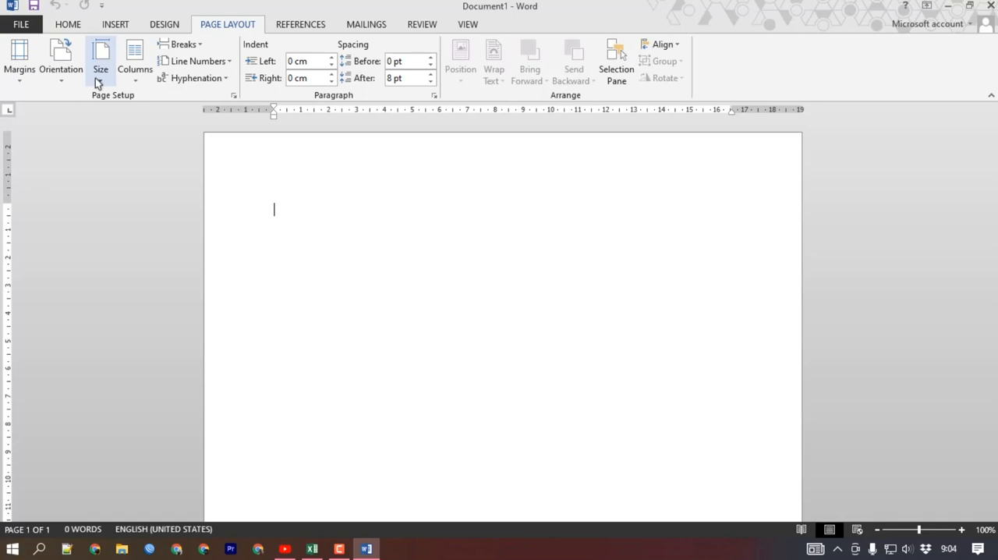
# Set a custom paper size 23 cm wide and 11 cm high for the whole document.
pyautogui.click(17, 78)
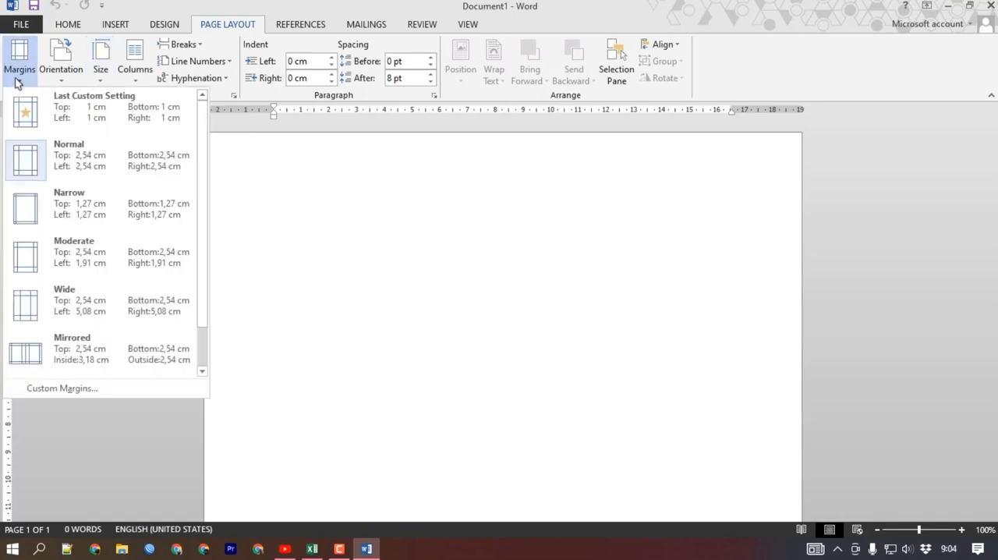
pyautogui.click(69, 387)
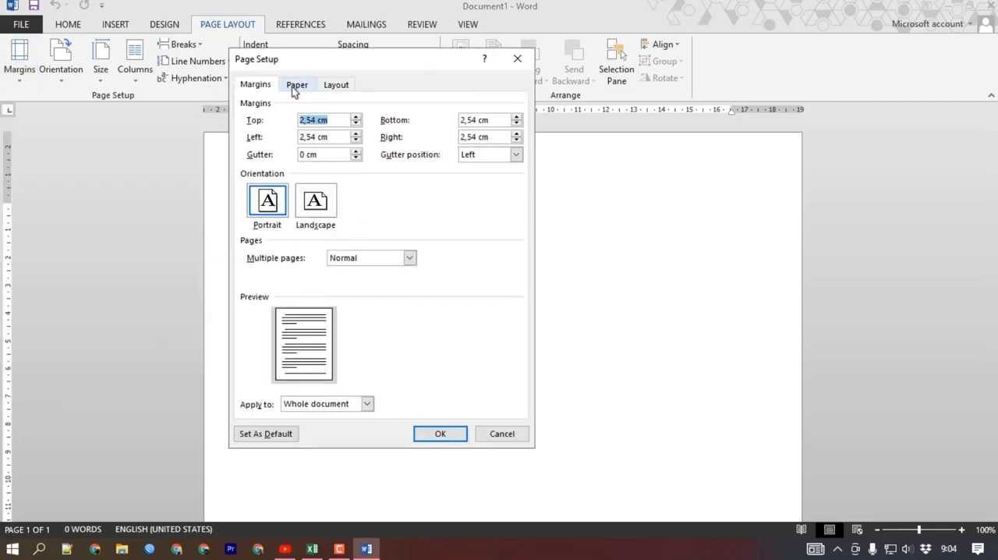
pyautogui.click(295, 86)
pyautogui.moveTo(327, 138); pyautogui.dragTo(282, 138)
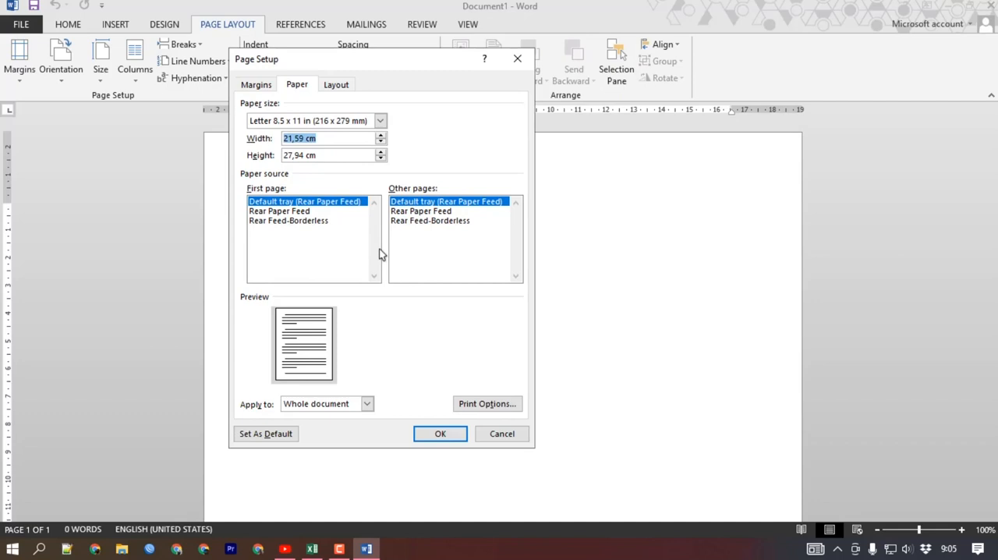
pyautogui.write('23')
pyautogui.press('Tab')
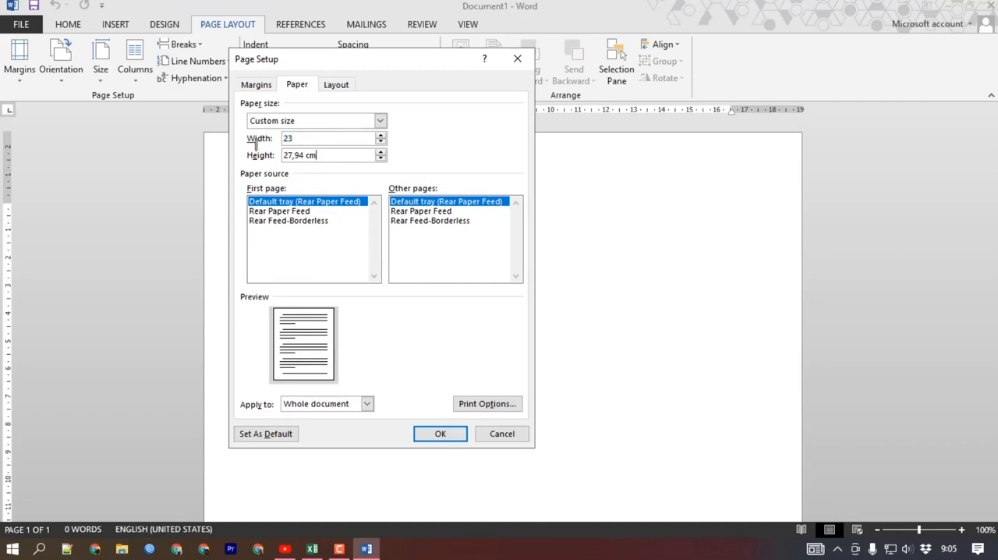
pyautogui.write('11')
pyautogui.click(440, 434)
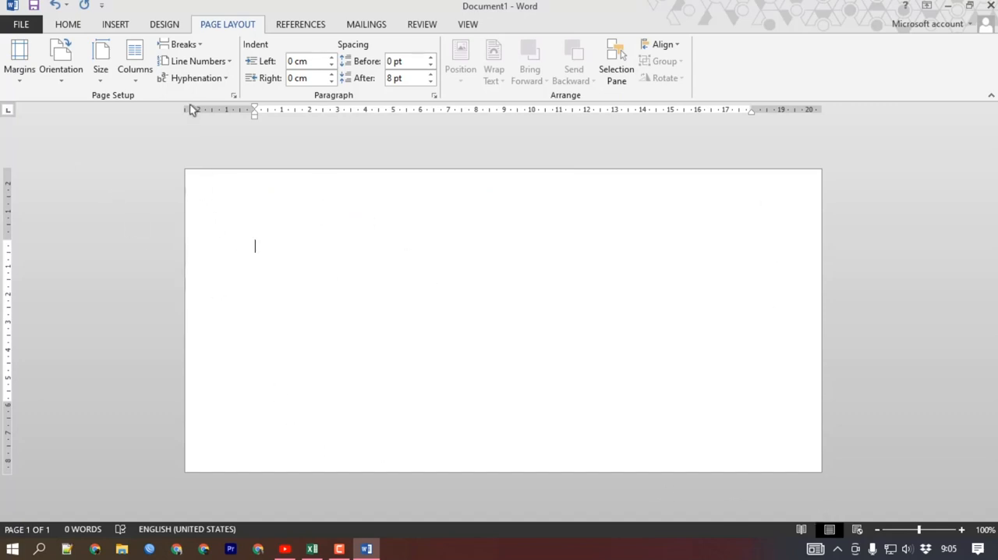
# Set the top, bottom, left and right page margins to 1 cm.
pyautogui.click(31, 74)
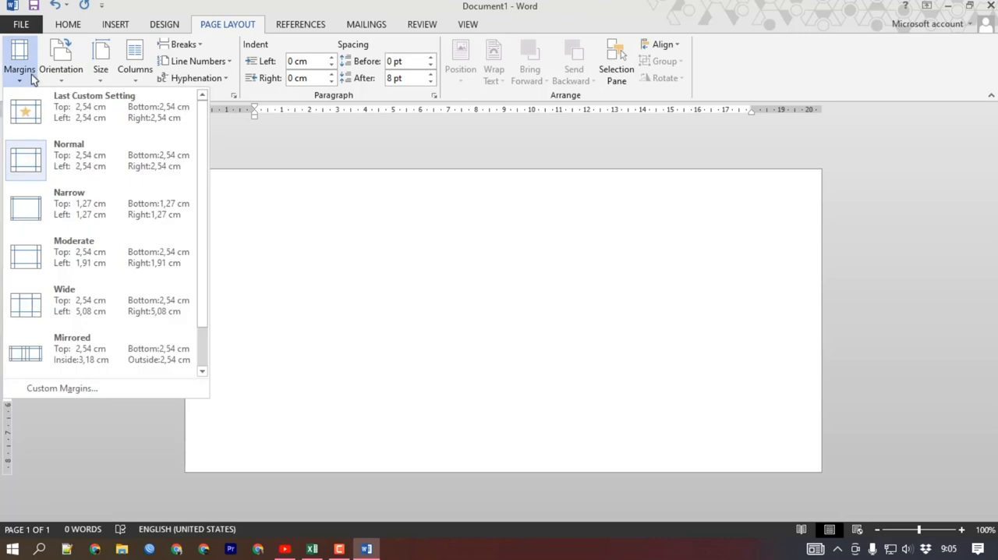
pyautogui.click(85, 390)
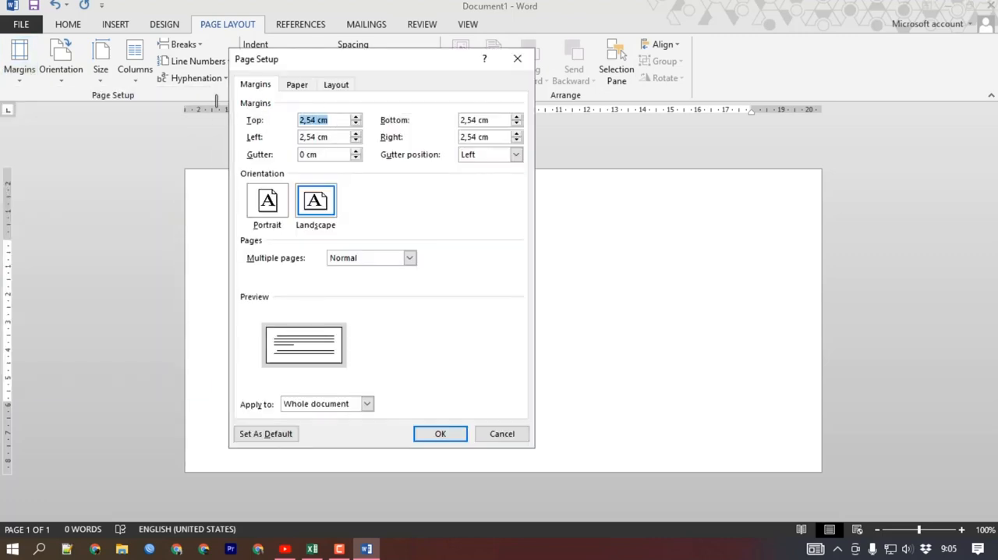
pyautogui.write('1')
pyautogui.press('Tab')
pyautogui.write('1')
pyautogui.press('Tab')
pyautogui.write('1')
pyautogui.press('Tab')
pyautogui.write('1')
pyautogui.press('Tab')
pyautogui.click(434, 436)
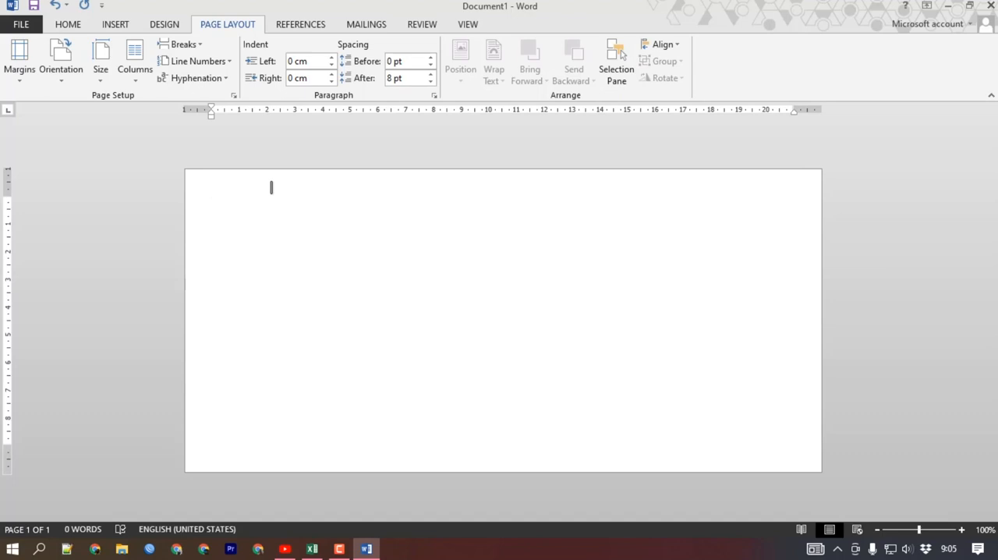
# Insert a table with two columns and one row, and narrow its first column to about 3 cm.
pyautogui.click(122, 29)
pyautogui.click(87, 74)
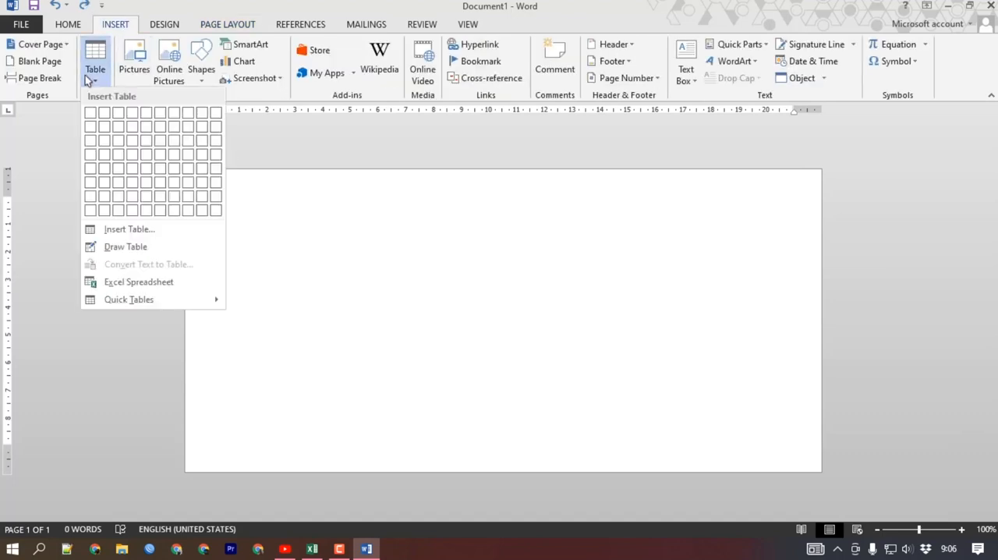
pyautogui.click(104, 115)
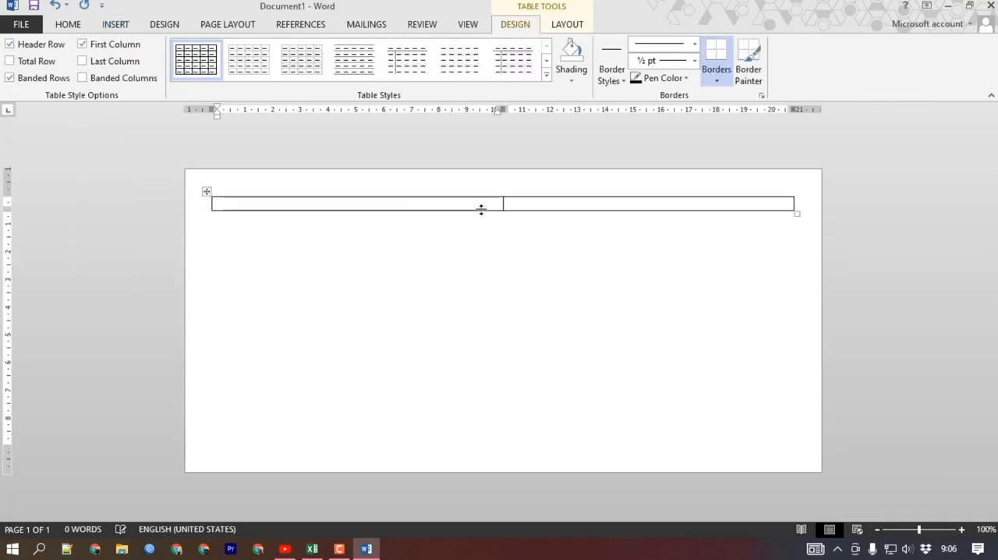
pyautogui.moveTo(502, 204); pyautogui.dragTo(294, 198)
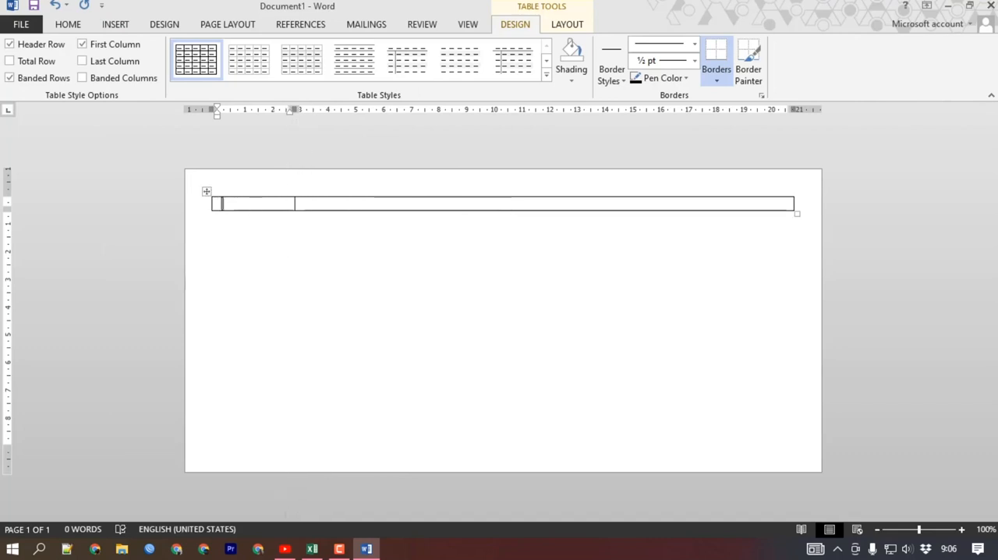
# Insert the school logo from Dropbox's MyData > SMPIT folder into the first table cell and shrink it to about 3 cm wide.
pyautogui.click(117, 24)
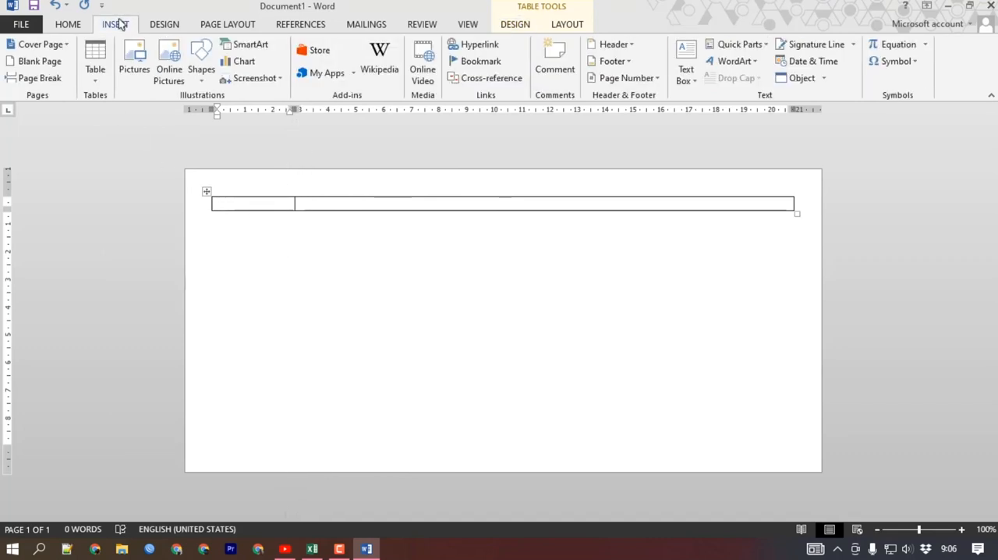
pyautogui.click(134, 65)
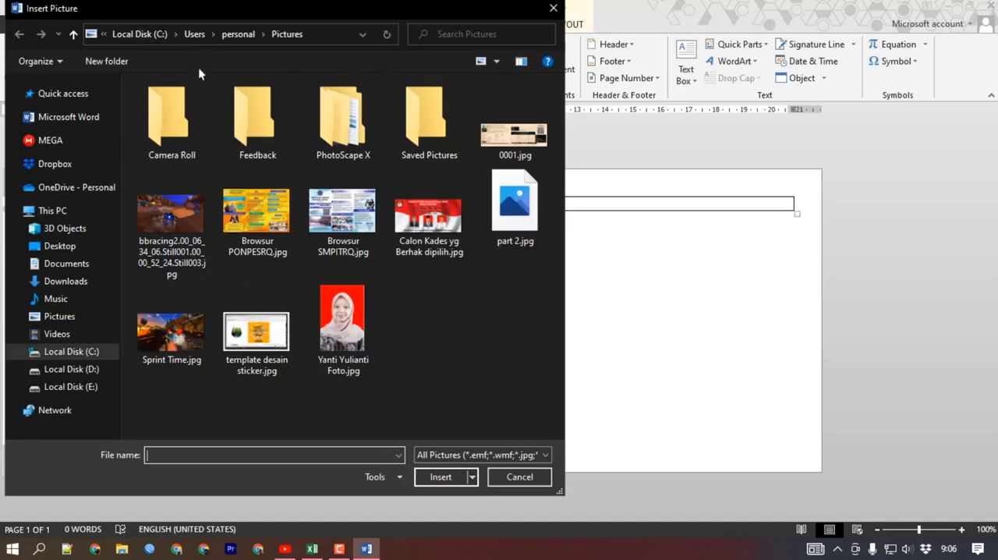
pyautogui.click(66, 167)
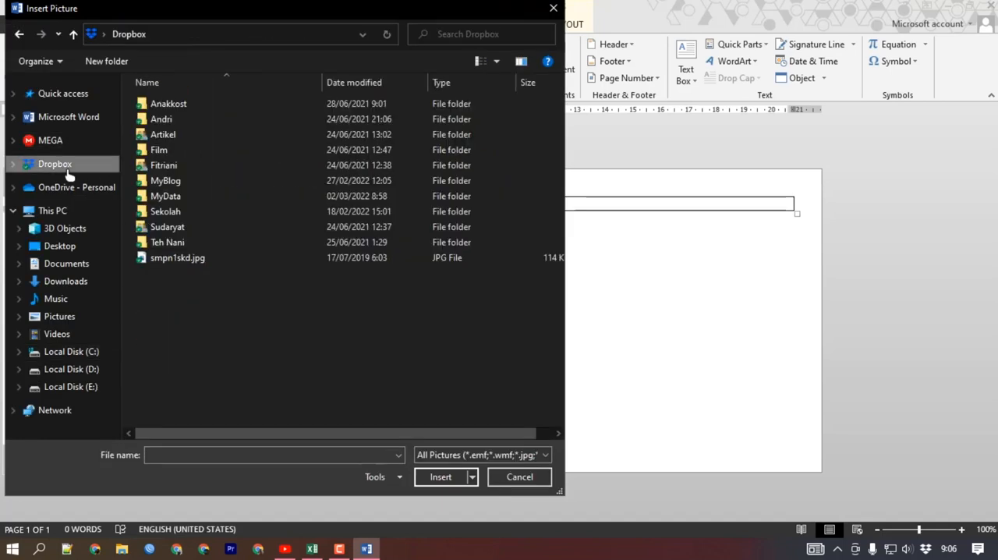
pyautogui.click(188, 201)
pyautogui.doubleClick(189, 202)
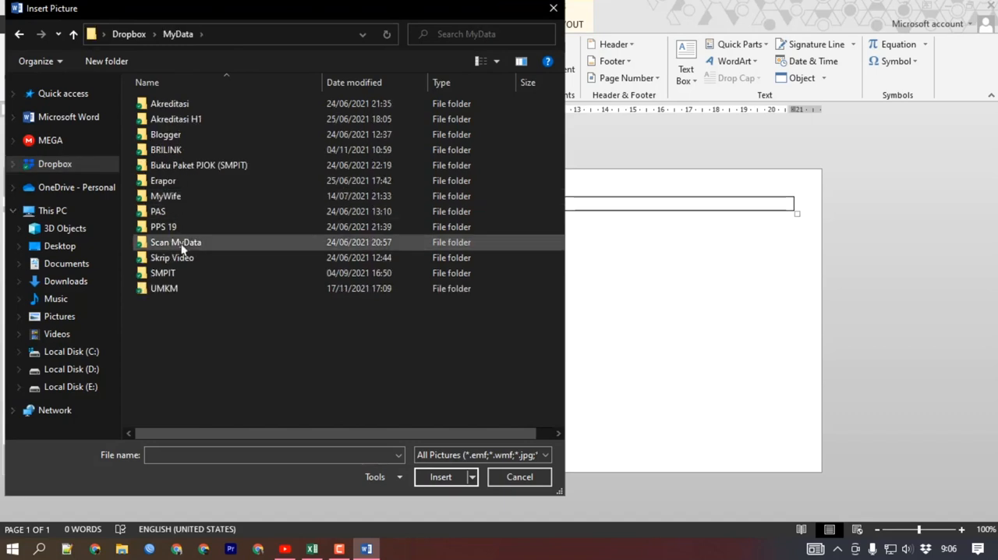
pyautogui.doubleClick(177, 270)
pyautogui.doubleClick(180, 209)
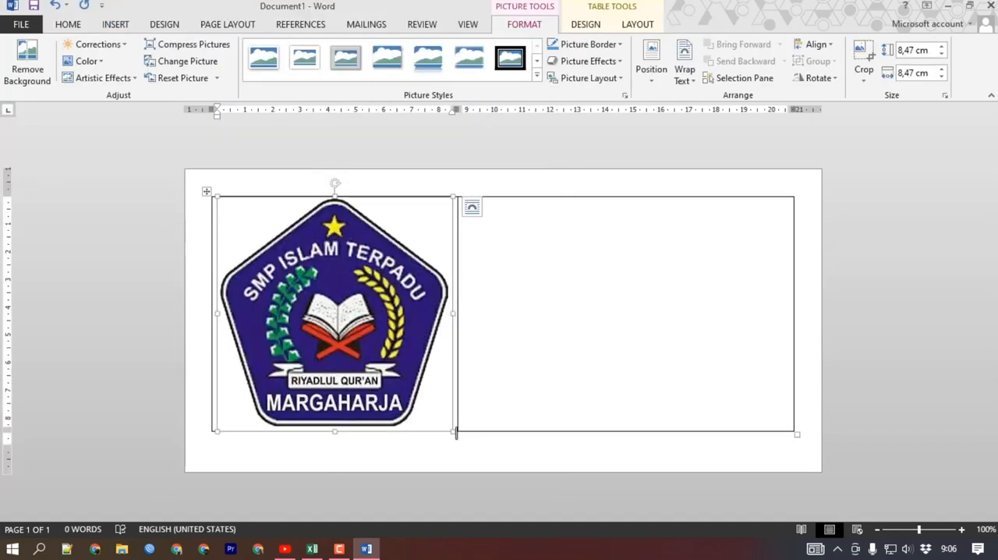
pyautogui.moveTo(449, 430); pyautogui.dragTo(299, 255)
# Enter "YAYASAN RIYADLUL QURAN" and "SMP ISLAM TERPADU RIYADLUL QURAN" on two lines in the second table cell.
pyautogui.click(383, 229)
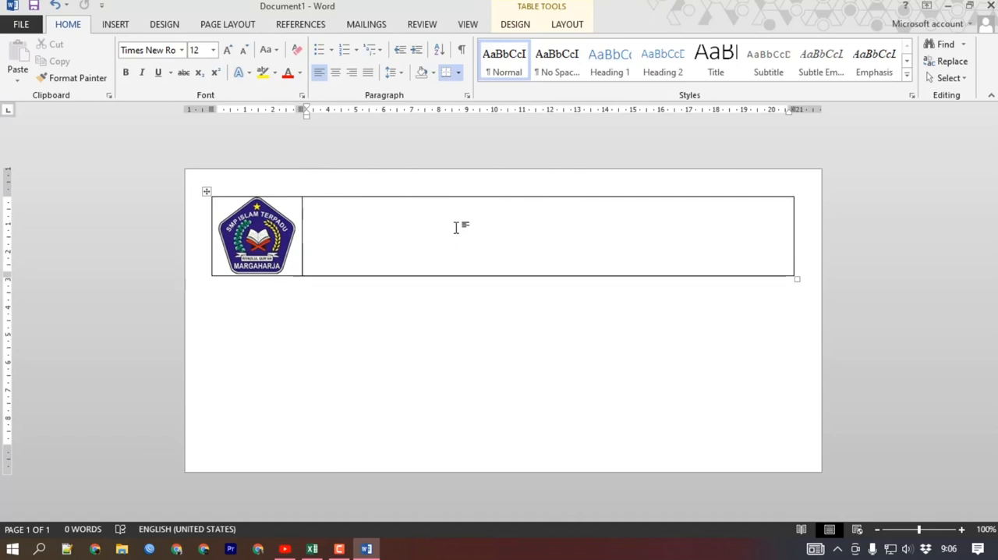
pyautogui.write('YAYA')
pyautogui.write('SAN RIYADLUL QURAN ')
pyautogui.write('SMP ISLAM')
pyautogui.press('BackSpace')
pyautogui.press('BackSpace')
pyautogui.press('BackSpace')
pyautogui.press('BackSpace')
pyautogui.press('BackSpace')
pyautogui.write('ISLAM TERPADU RIYADLUL')
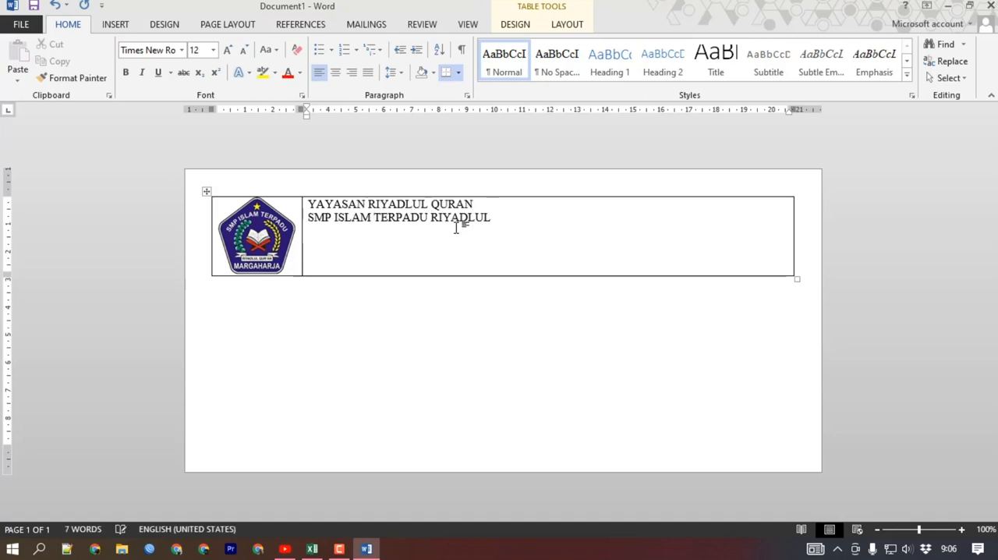
pyautogui.write(' QURAN(TERAKREDITASI)aL')
# Add the line "(TERAKREDITASI)" and a line with the school's address below the school name.
pyautogui.press('BackSpace')
pyautogui.press('BackSpace')
pyautogui.write('Alamat. Jalan Sukadana - Ciamis')
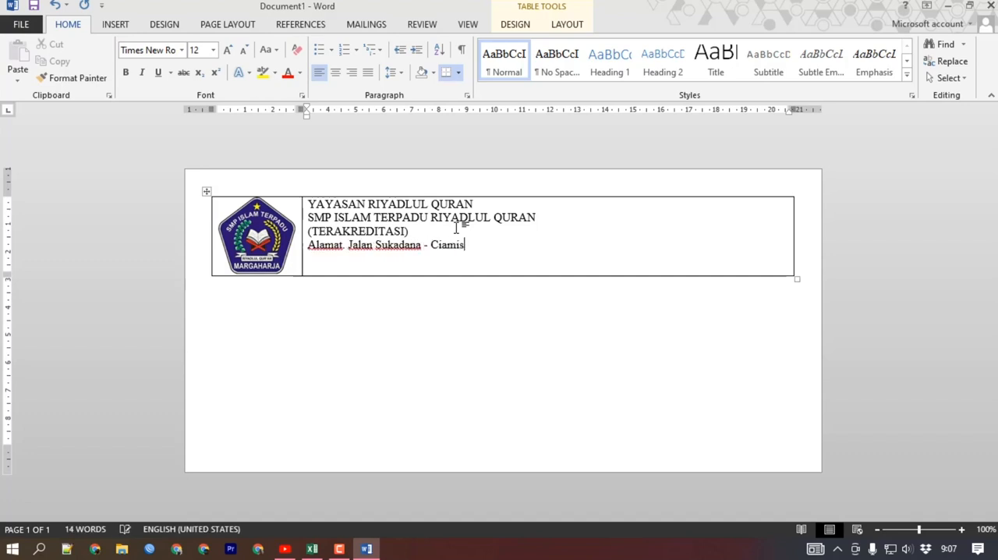
pyautogui.press('Return')
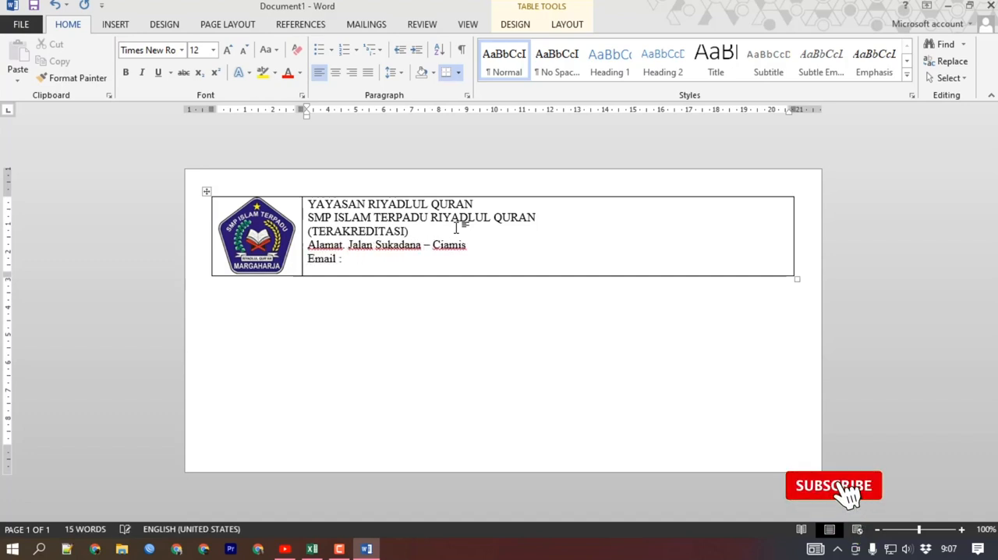
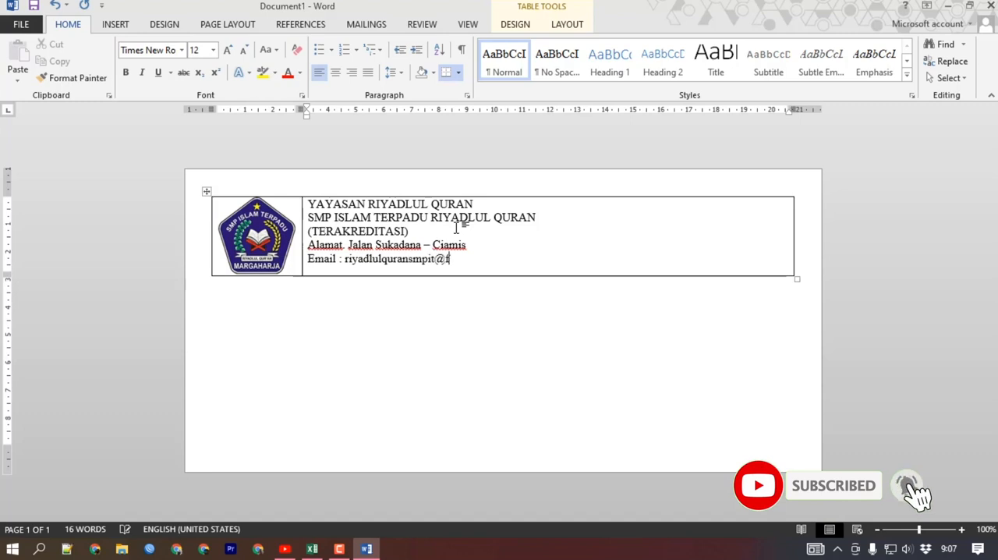
pyautogui.write('  Website : www.smpitriyadl')
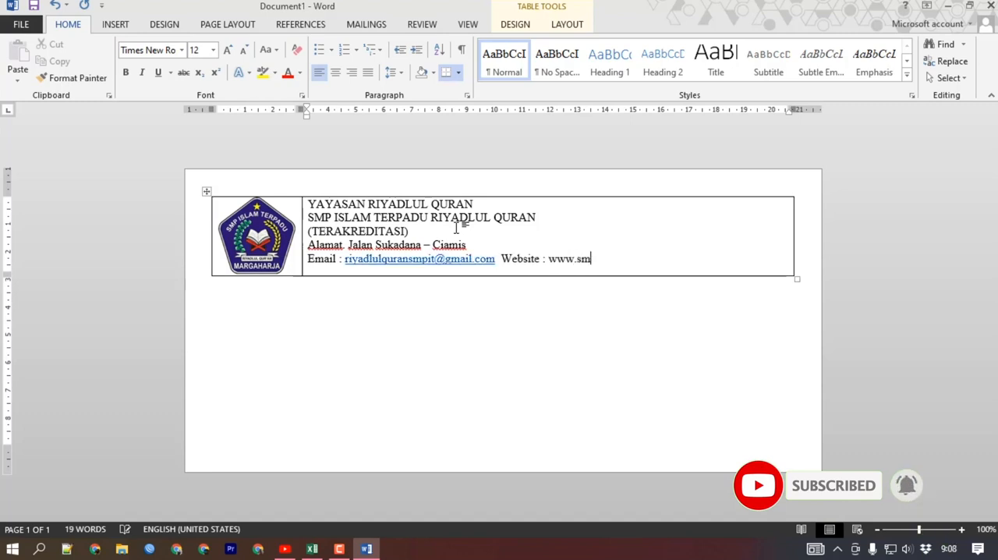
pyautogui.write('ulquran.sch.id')
pyautogui.press('Return')
pyautogui.write('KABUPATEN CIAMIS')
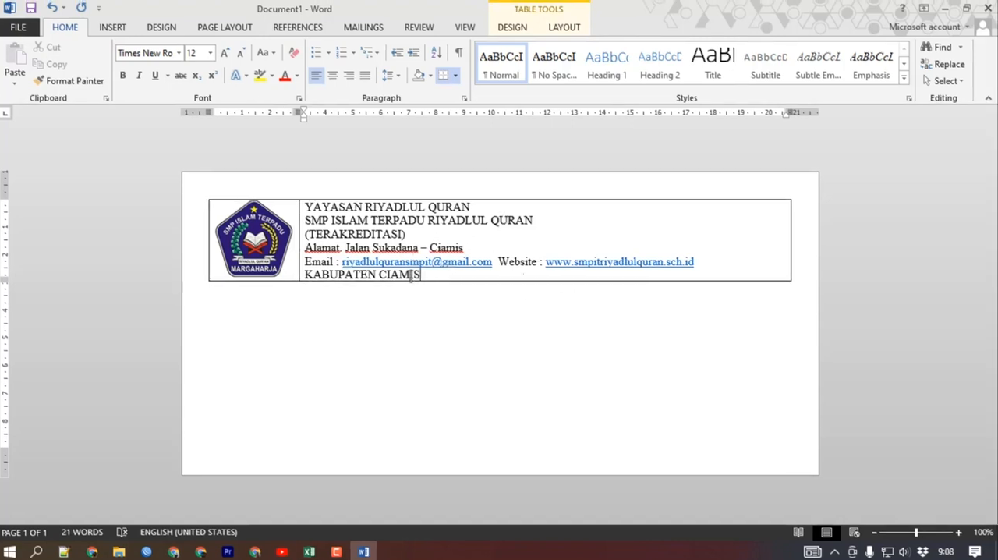
# Make the lines "KABUPATEN CIAMIS" and "SMP ISLAM TERPADU RIYADLUL QURAN" bold.
pyautogui.moveTo(418, 275); pyautogui.dragTo(334, 275)
pyautogui.hotkey('ctrl', 'b')
pyautogui.moveTo(545, 220); pyautogui.dragTo(318, 226)
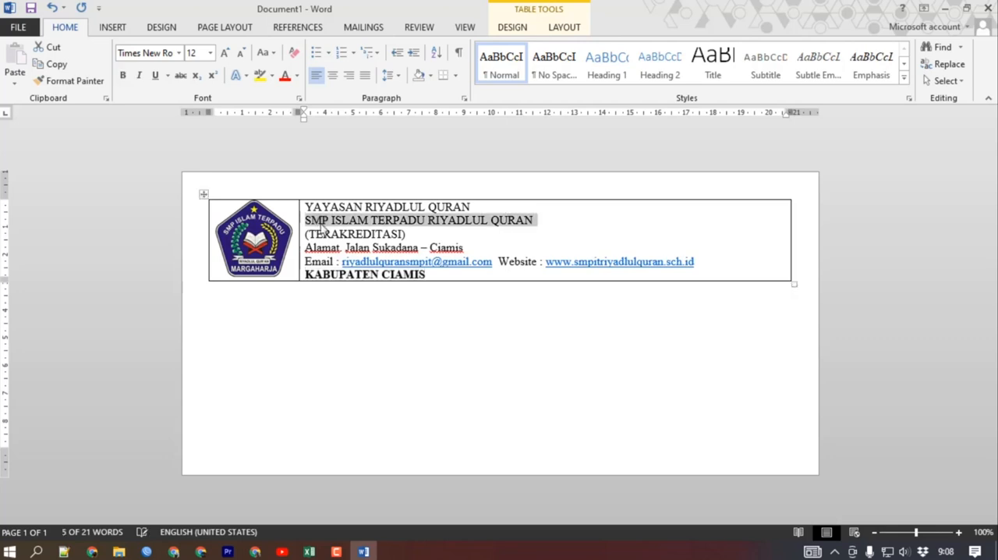
pyautogui.hotkey('ctrl', 'b')
pyautogui.click(621, 248)
# Centre all the letterhead text lines and pull the table's right edge inward by about 2 cm.
pyautogui.moveTo(418, 268); pyautogui.dragTo(308, 205)
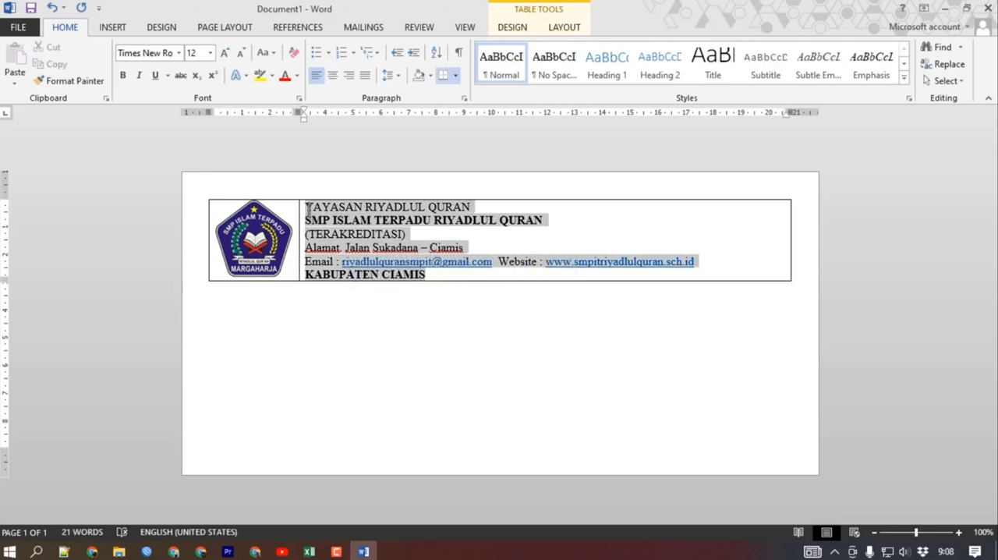
pyautogui.click(333, 76)
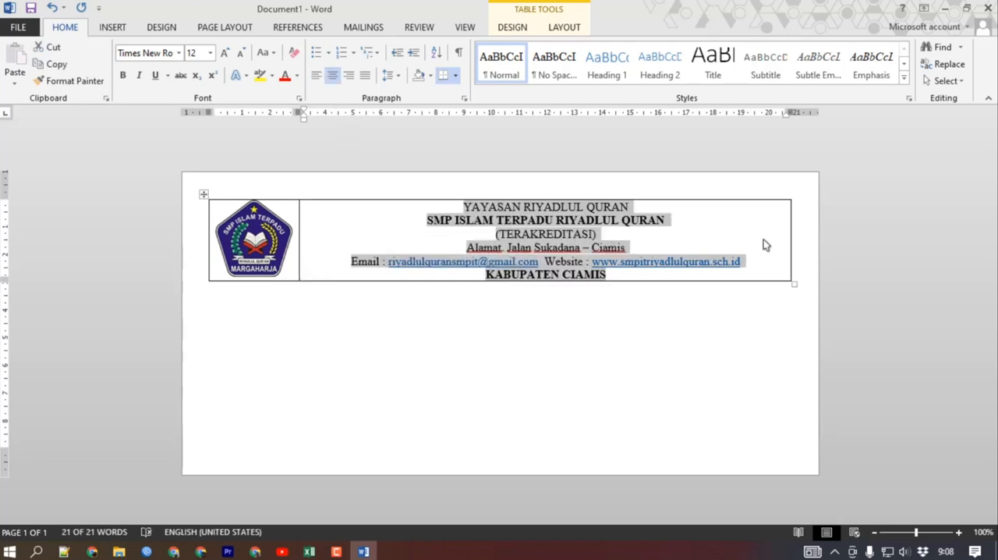
pyautogui.moveTo(790, 242); pyautogui.dragTo(721, 272)
pyautogui.click(716, 216)
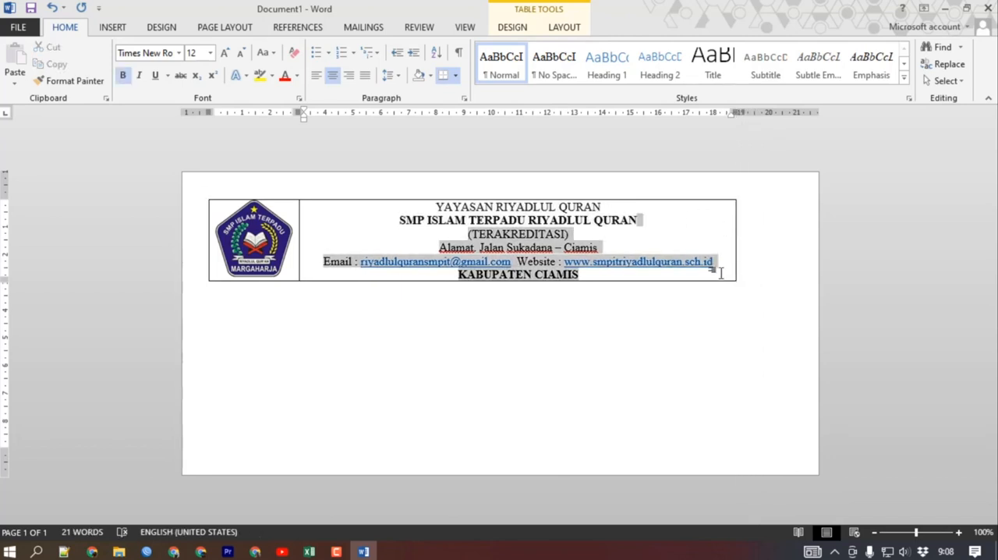
pyautogui.click(704, 206)
pyautogui.moveTo(699, 206); pyautogui.dragTo(708, 272)
pyautogui.rightClick(708, 272)
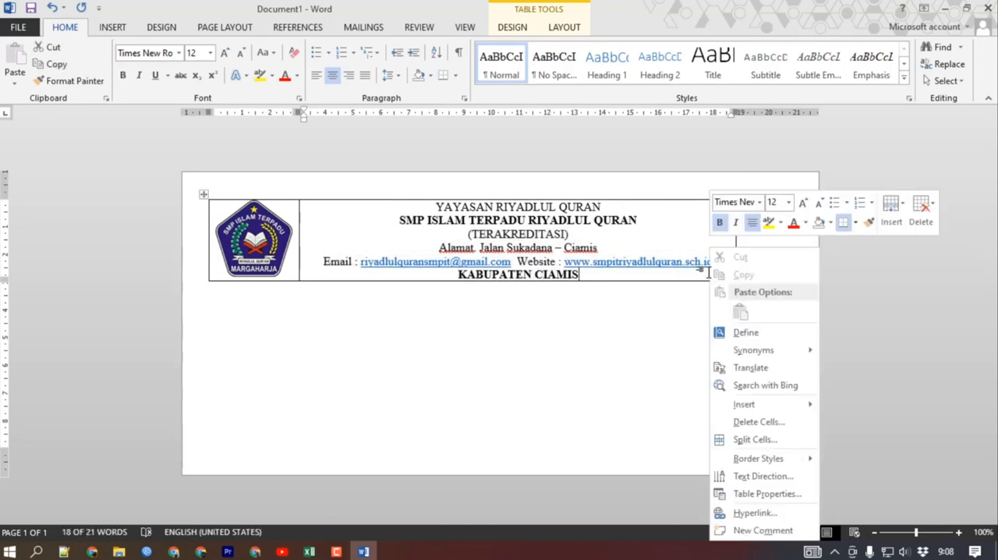
pyautogui.click(683, 217)
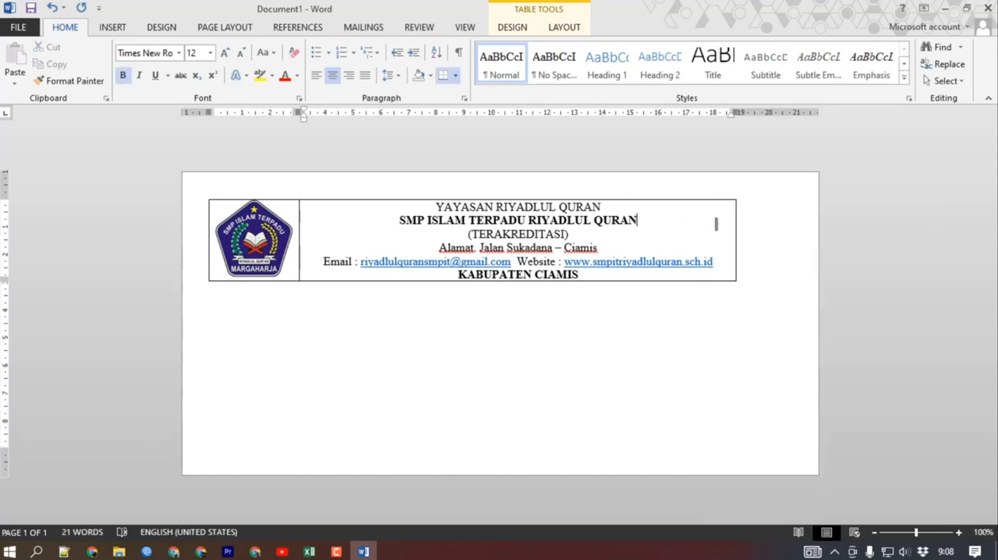
# Insert an empty column to the right of the letterhead text and narrow it to about 3 cm.
pyautogui.rightClick(716, 220)
pyautogui.moveTo(781, 382)
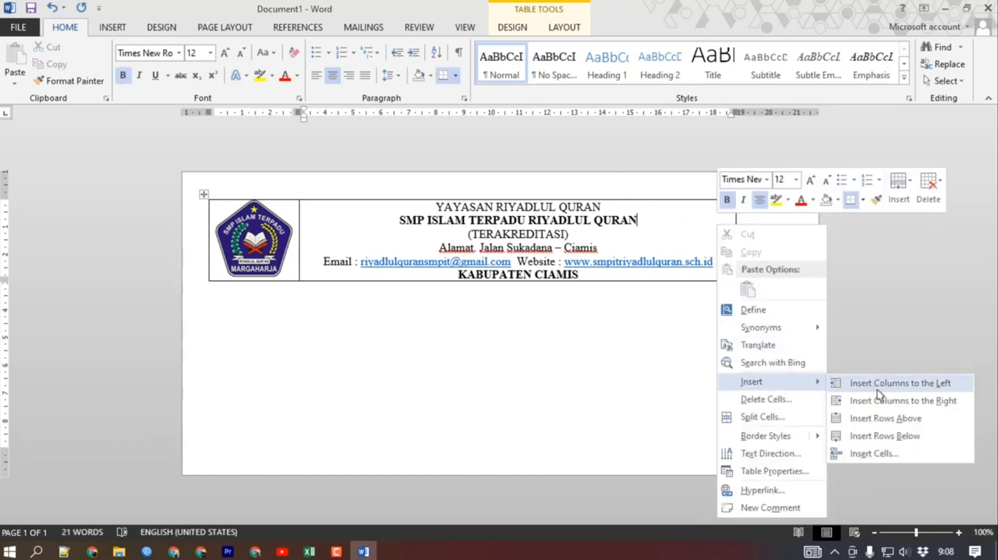
pyautogui.click(865, 398)
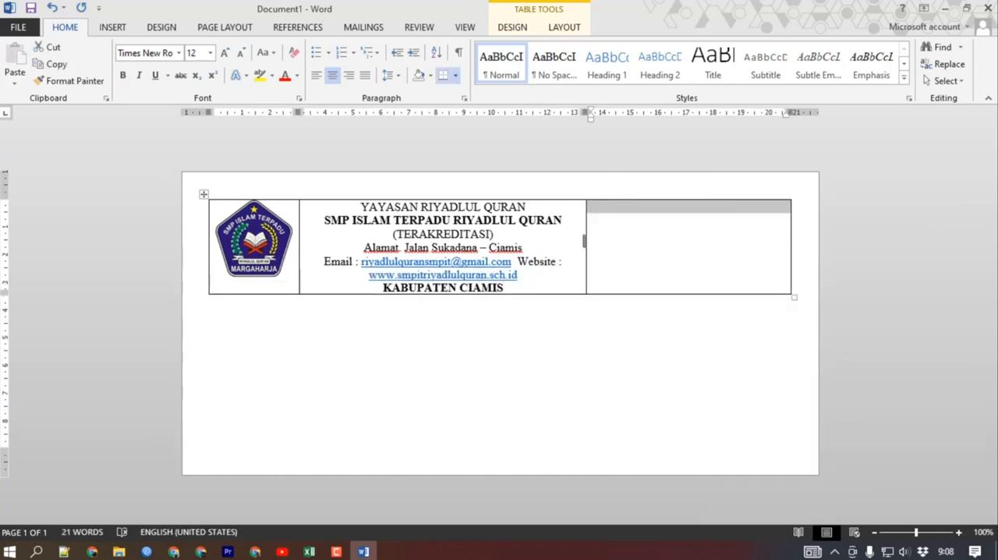
pyautogui.moveTo(586, 240); pyautogui.dragTo(711, 251)
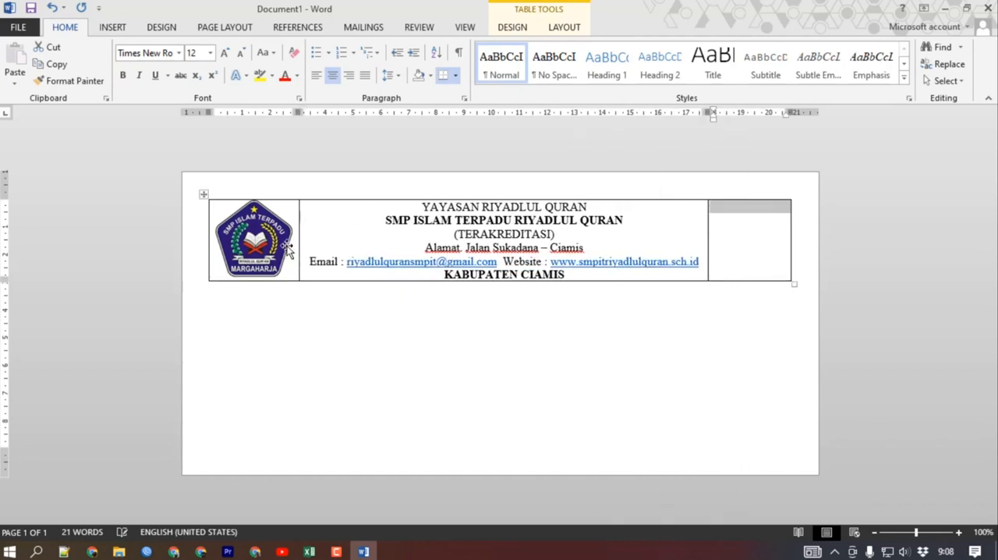
pyautogui.click(743, 251)
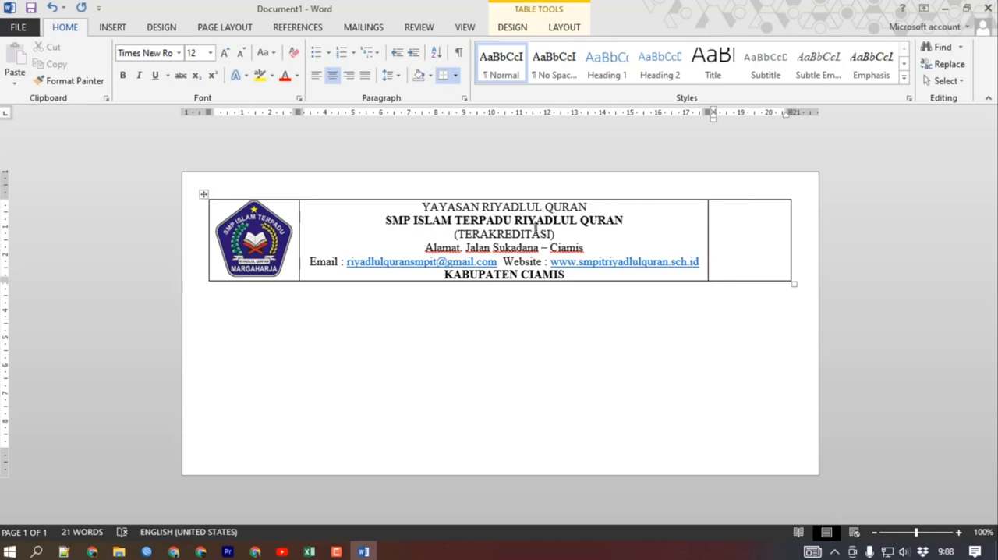
# Remove all borders from the whole letterhead table.
pyautogui.click(584, 278)
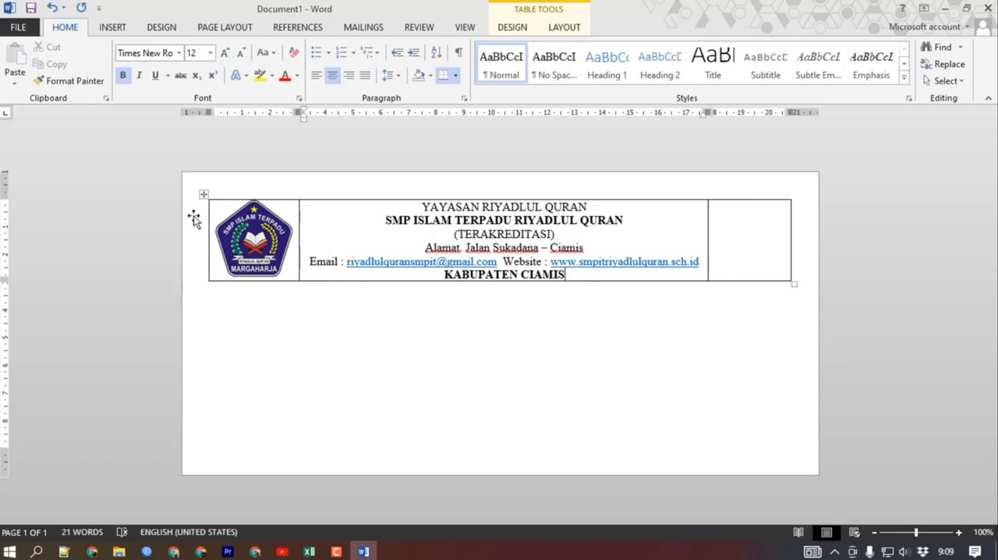
pyautogui.click(203, 194)
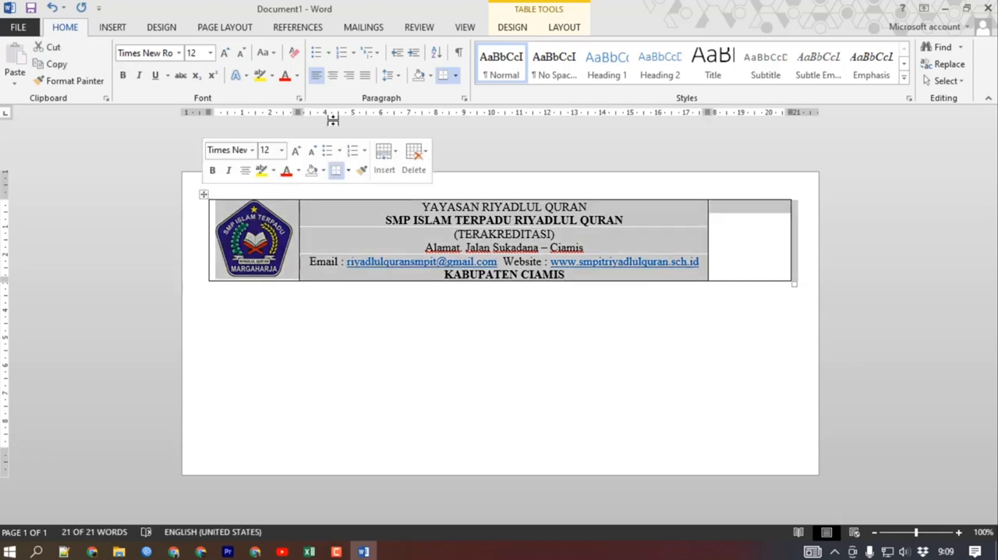
pyautogui.click(235, 290)
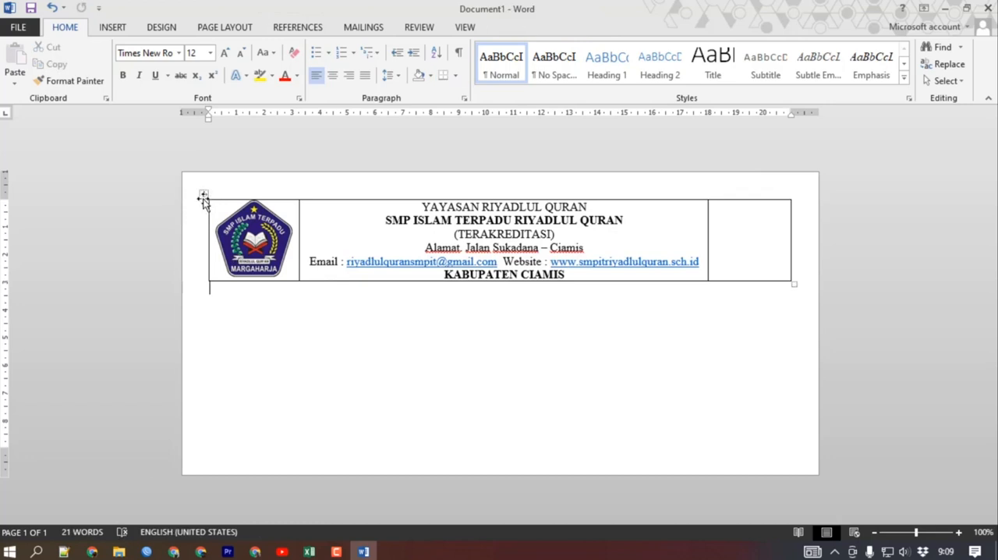
pyautogui.click(202, 195)
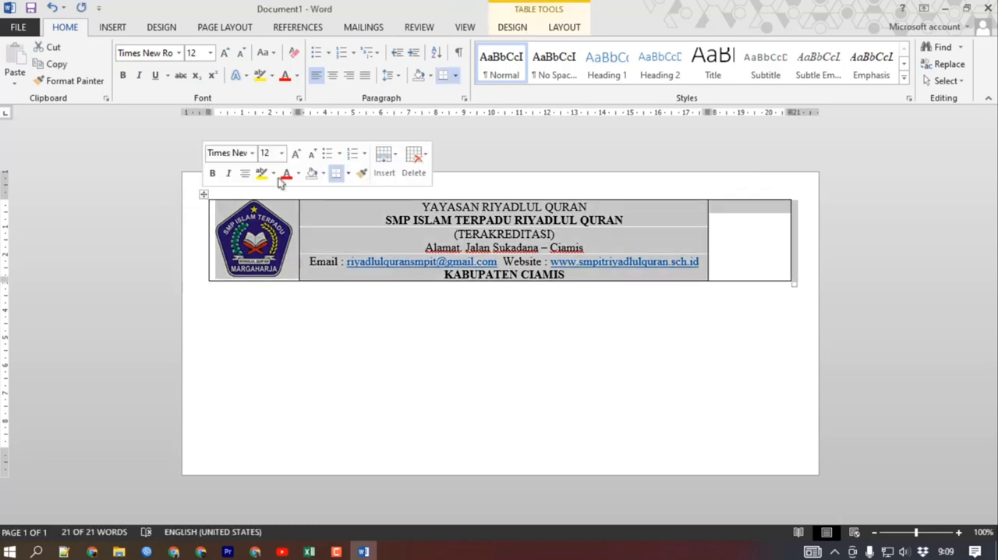
pyautogui.click(456, 76)
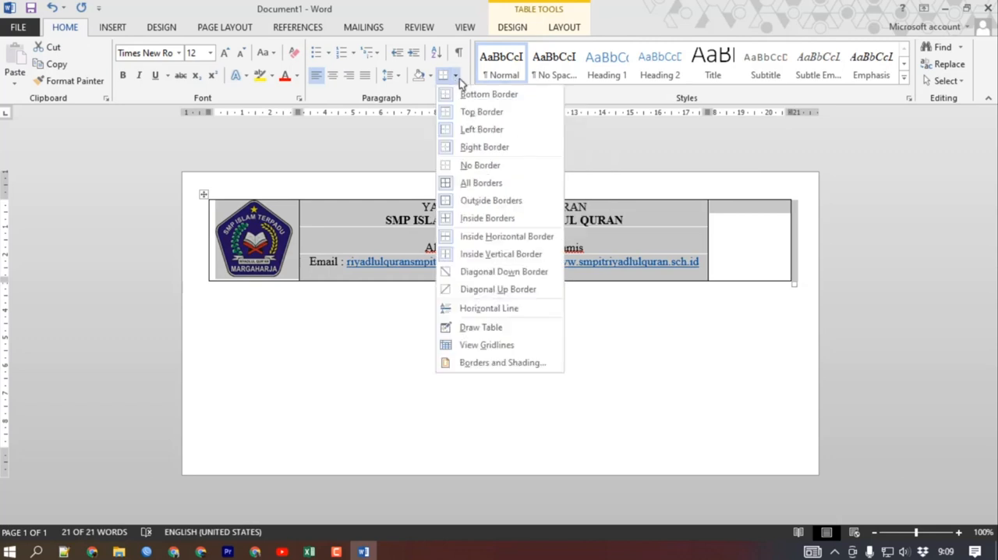
pyautogui.click(496, 165)
pyautogui.click(546, 412)
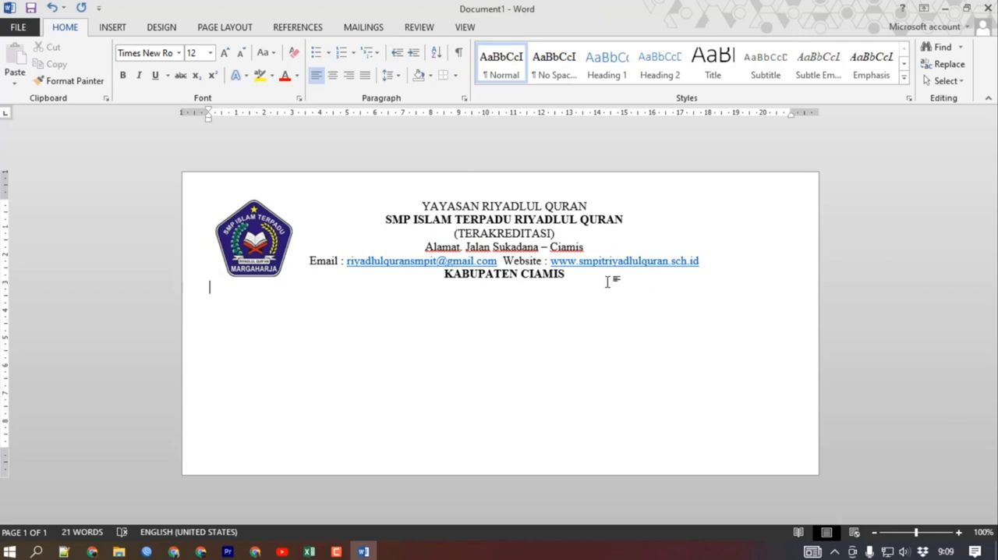
# Choose the 3 pt thick-thin double line as a box border style for the letterhead table.
pyautogui.click(576, 275)
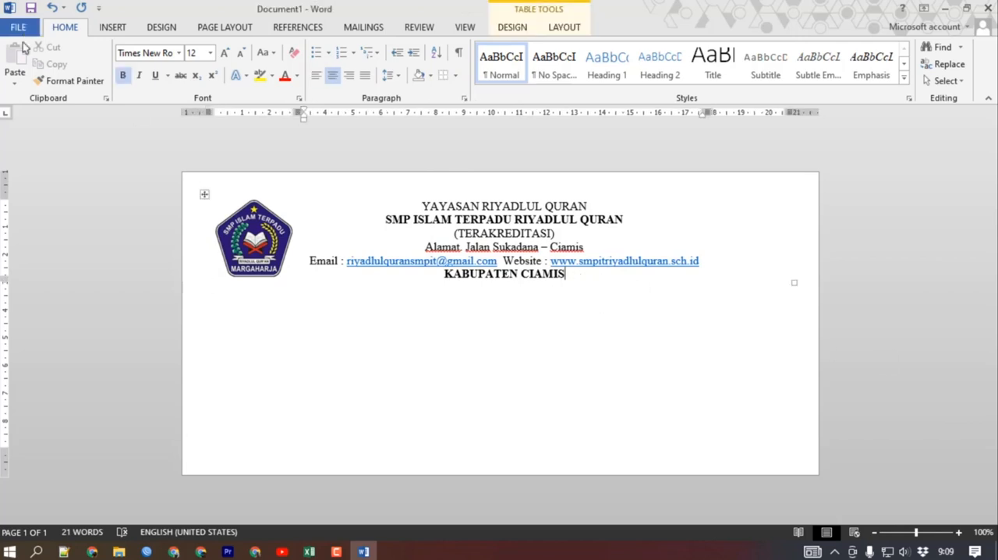
pyautogui.click(159, 30)
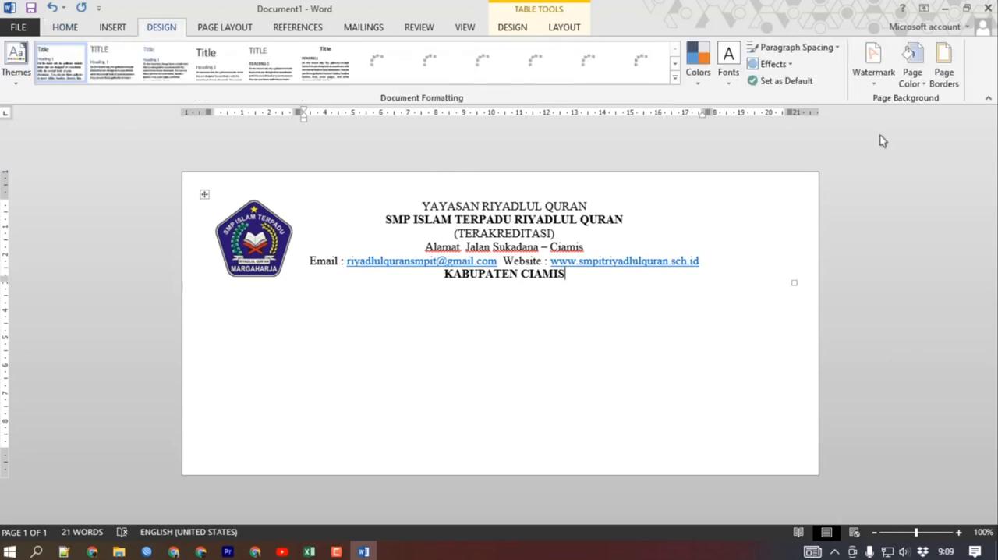
pyautogui.click(944, 78)
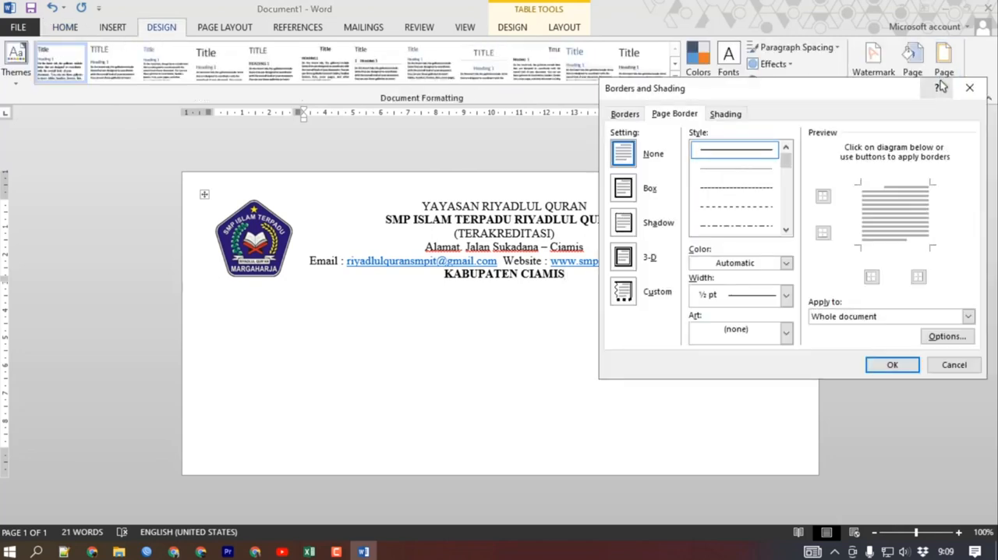
pyautogui.click(626, 115)
pyautogui.click(785, 230)
pyautogui.click(785, 230)
pyautogui.click(785, 230)
pyautogui.click(785, 230)
pyautogui.click(785, 230)
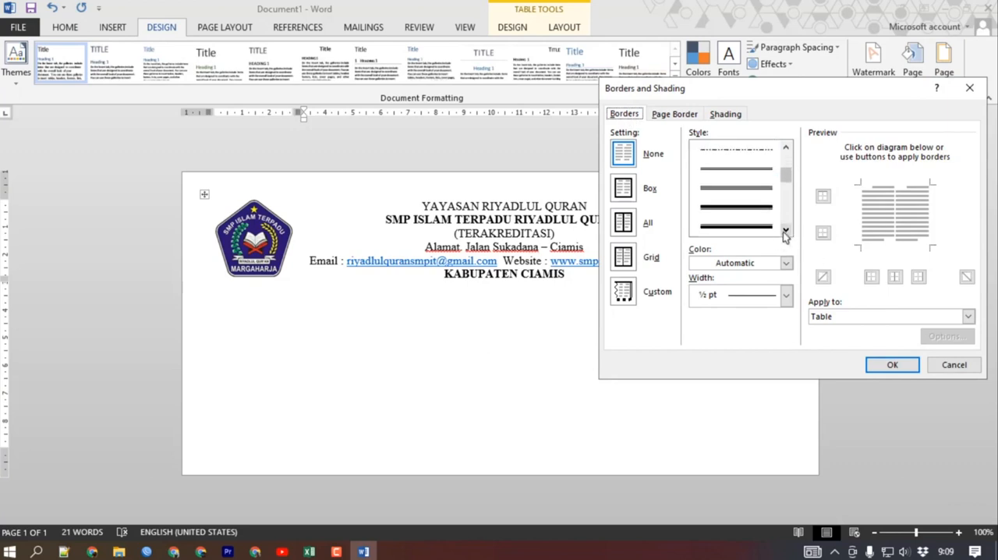
pyautogui.click(739, 208)
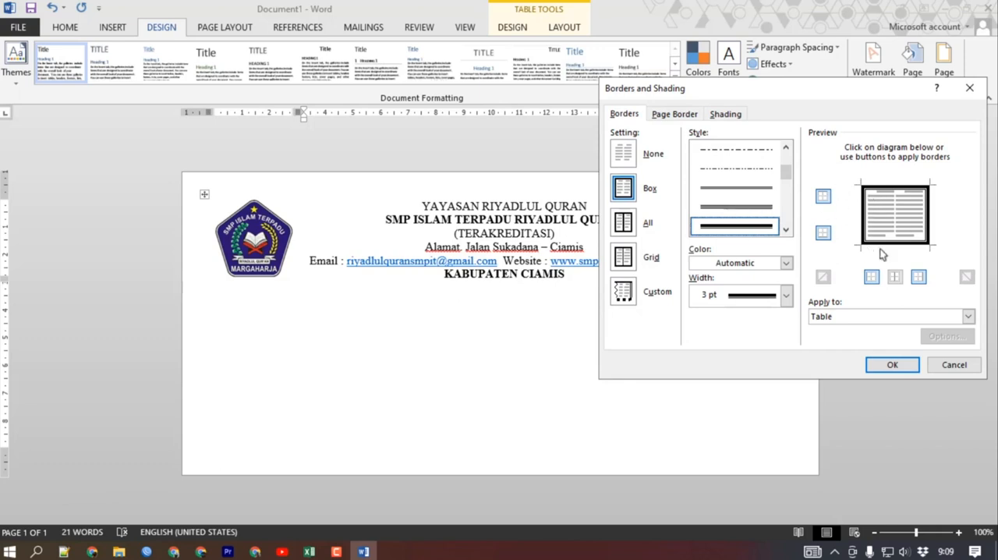
# Remove the top, right and left edges from the table's border settings and apply only the bottom line.
pyautogui.click(897, 187)
pyautogui.click(927, 212)
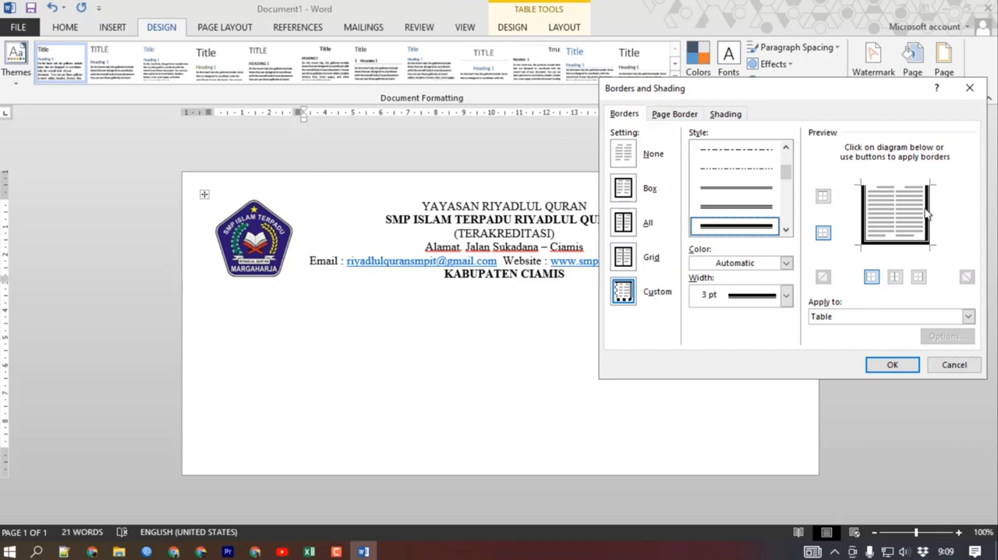
pyautogui.click(866, 215)
pyautogui.click(878, 248)
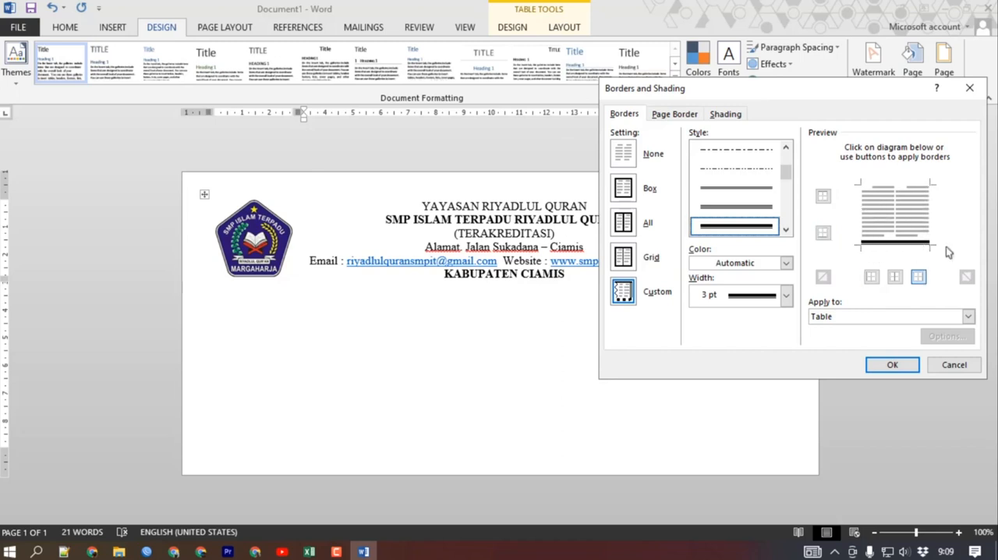
pyautogui.click(892, 364)
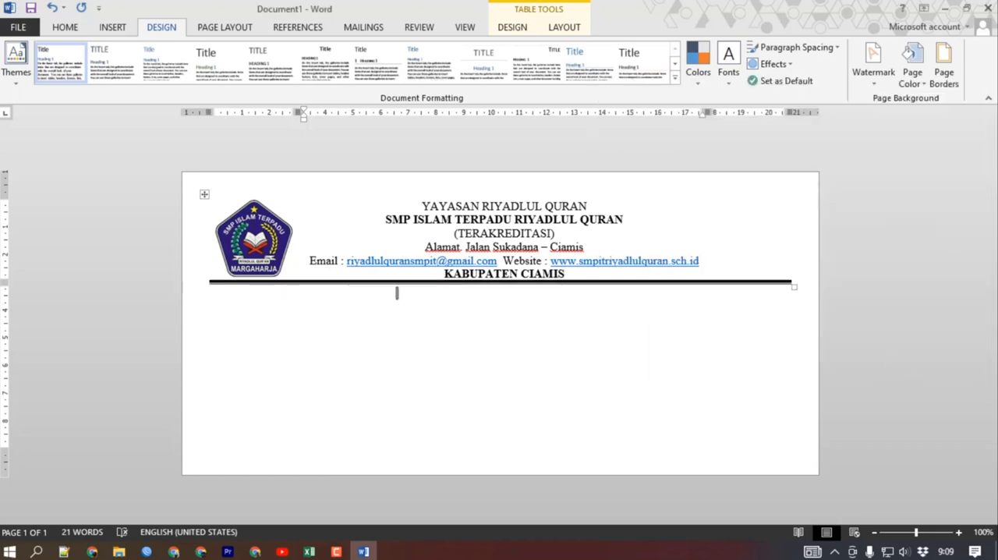
pyautogui.click(125, 35)
pyautogui.click(198, 74)
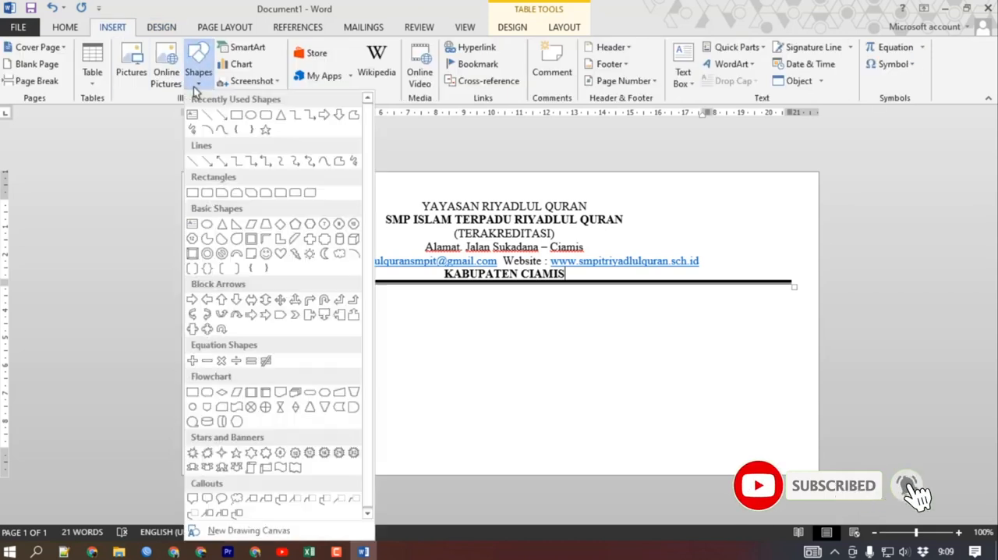
pyautogui.click(619, 160)
# Add the line "Kepada" below the letterhead, leaving blank lines above it.
pyautogui.click(741, 310)
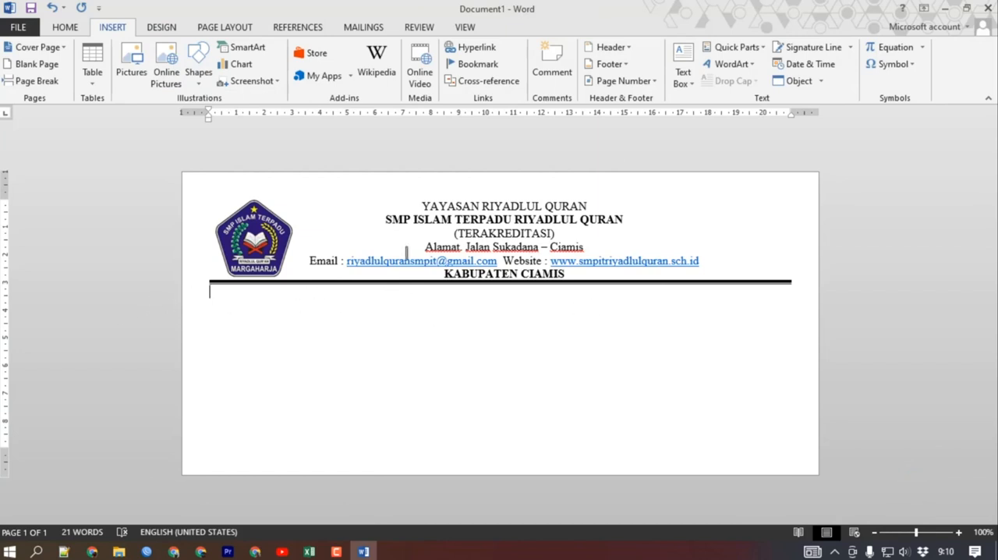
pyautogui.press('Return')
pyautogui.write('k')
pyautogui.press('BackSpace')
pyautogui.write('Kepa')
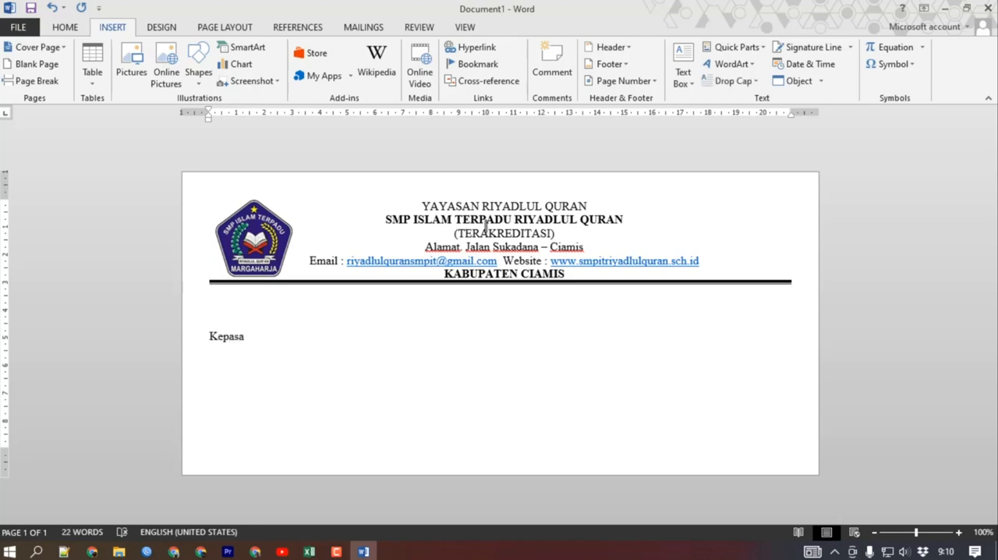
pyautogui.write('sa')
pyautogui.press('Return')
pyautogui.press('BackSpace')
pyautogui.press('BackSpace')
pyautogui.press('BackSpace')
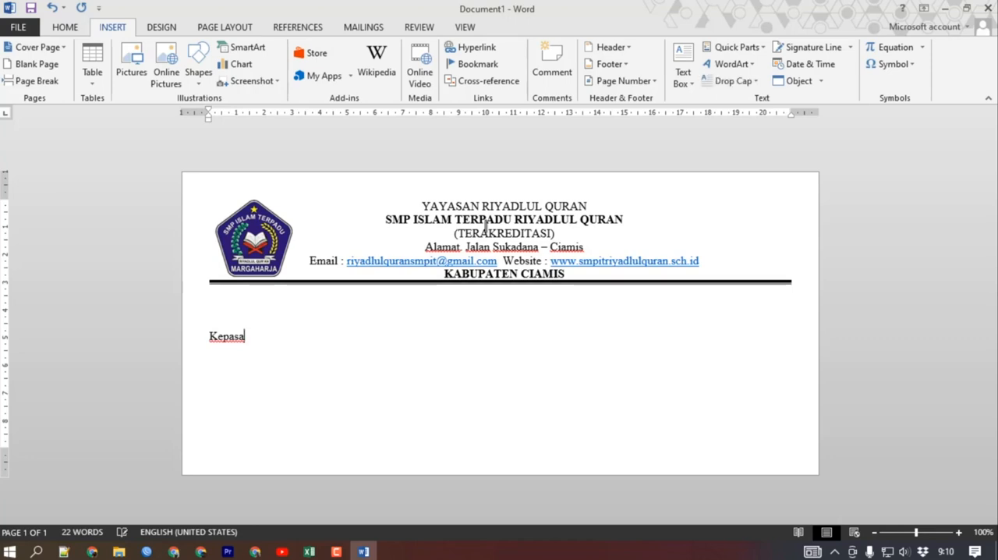
pyautogui.write('da')
# Add the lines "Yth. Bapak/Ibu Kepala Sekolah", "Di" and "Tempat" below "Kepada".
pyautogui.press('Return')
pyautogui.write('YT')
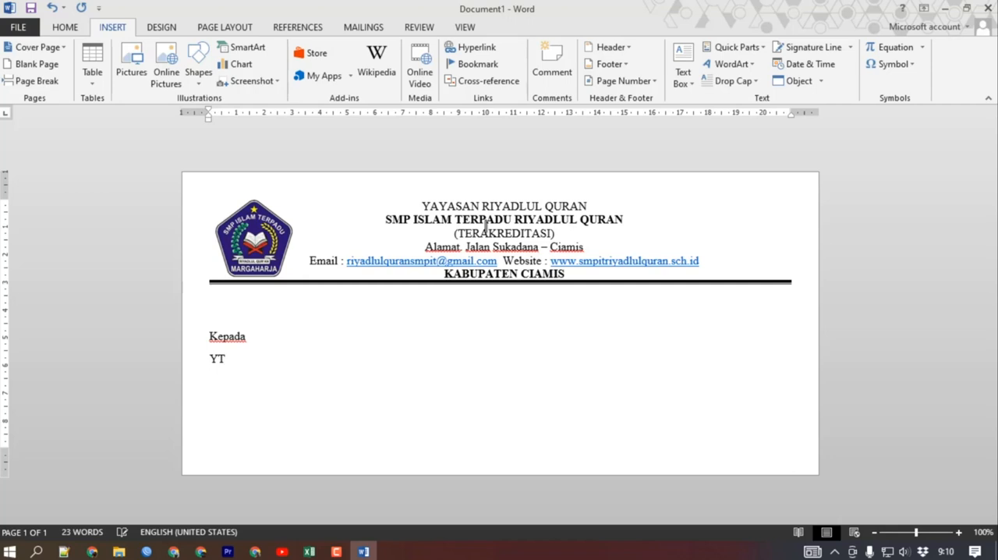
pyautogui.write('h. Bapak/Ibu ')
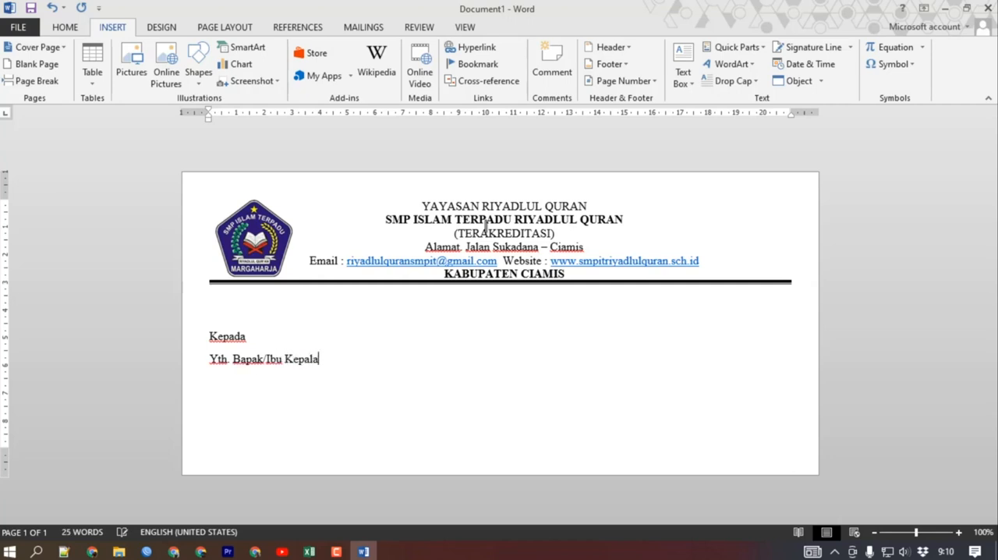
pyautogui.write('Kepala Sekolah')
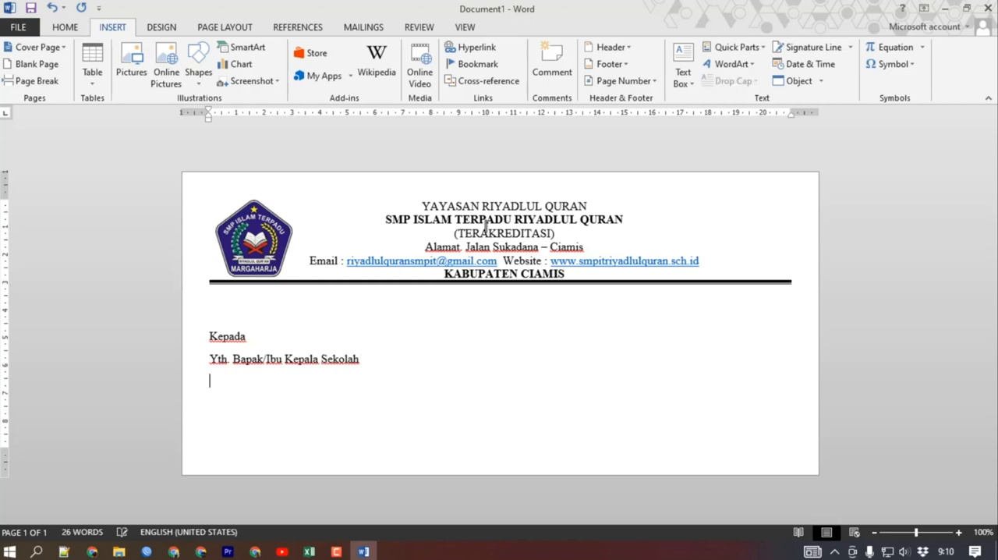
pyautogui.press('Return')
pyautogui.write('di')
pyautogui.write('Tempat')
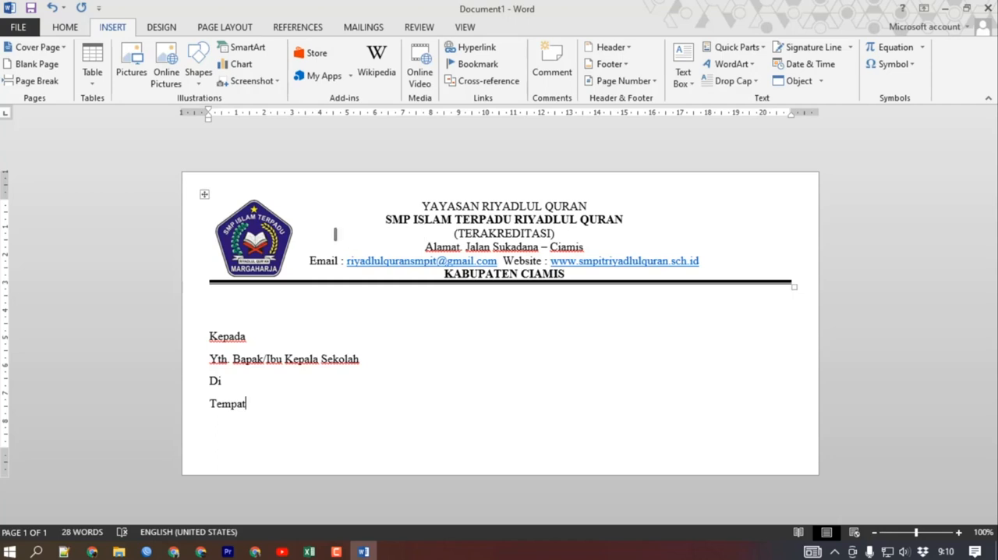
# Indent the four recipient lines together to about 14 cm.
pyautogui.moveTo(265, 403); pyautogui.dragTo(209, 334)
pyautogui.press('Tab')
pyautogui.press('Tab')
pyautogui.press('Tab')
pyautogui.press('Tab')
pyautogui.press('Tab')
pyautogui.press('Tab')
pyautogui.press('Tab')
pyautogui.press('Tab')
pyautogui.press('Tab')
pyautogui.press('Tab')
pyautogui.press('Tab')
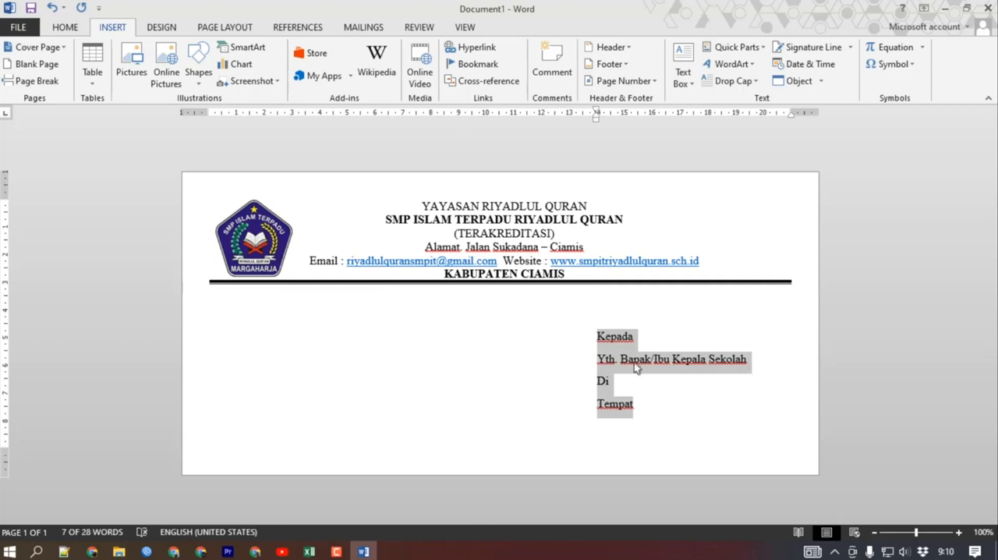
# Undo the indents of the recipient lines one by one.
pyautogui.click(655, 390)
pyautogui.hotkey('ctrl', 'z')
pyautogui.hotkey('ctrl', 'z')
pyautogui.hotkey('ctrl', 'z')
pyautogui.hotkey('ctrl', 'z')
pyautogui.hotkey('ctrl', 'z')
pyautogui.hotkey('ctrl', 'z')
pyautogui.hotkey('ctrl', 'z')
pyautogui.hotkey('ctrl', 'z')
pyautogui.hotkey('ctrl', 'z')
pyautogui.hotkey('ctrl', 'z')
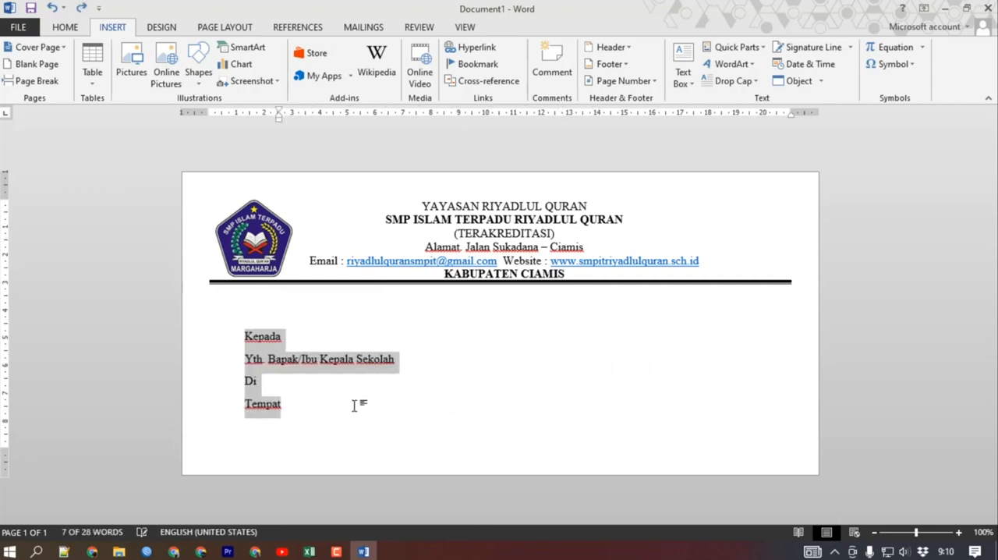
pyautogui.hotkey('ctrl', 'z')
# Indent the four recipient lines from "Kepada" to "Tempat" to about 12.7 cm.
pyautogui.click(305, 404)
pyautogui.moveTo(267, 403); pyautogui.dragTo(210, 341)
pyautogui.hotkey('ctrl', 'y')
pyautogui.hotkey('ctrl', 'y')
pyautogui.hotkey('ctrl', 'y')
pyautogui.hotkey('ctrl', 'y')
pyautogui.hotkey('ctrl', 'y')
pyautogui.hotkey('ctrl', 'y')
pyautogui.hotkey('ctrl', 'y')
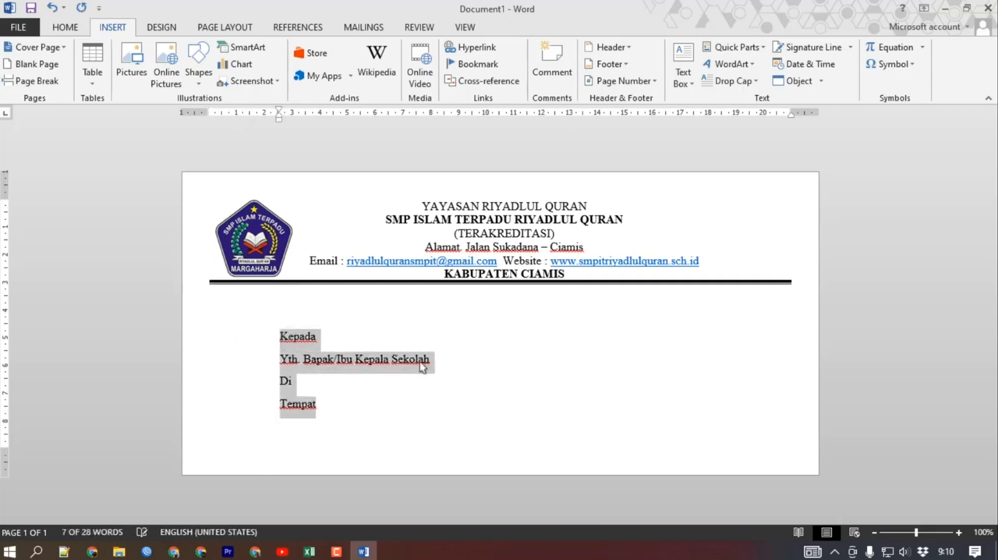
pyautogui.hotkey('ctrl', 'y')
pyautogui.hotkey('ctrl', 'y')
pyautogui.hotkey('ctrl', 'y')
pyautogui.hotkey('ctrl', 'y')
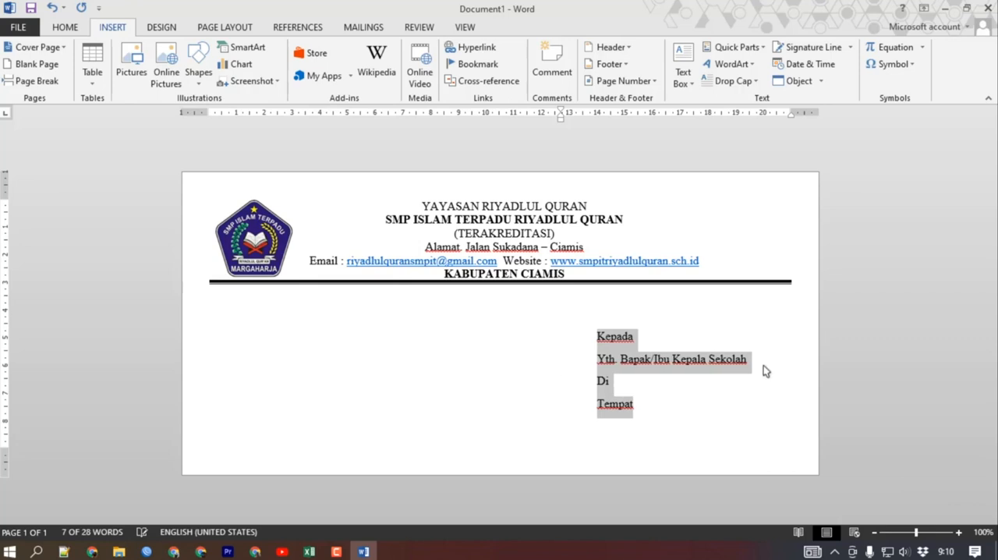
pyautogui.hotkey('ctrl', 'z')
pyautogui.click(713, 358)
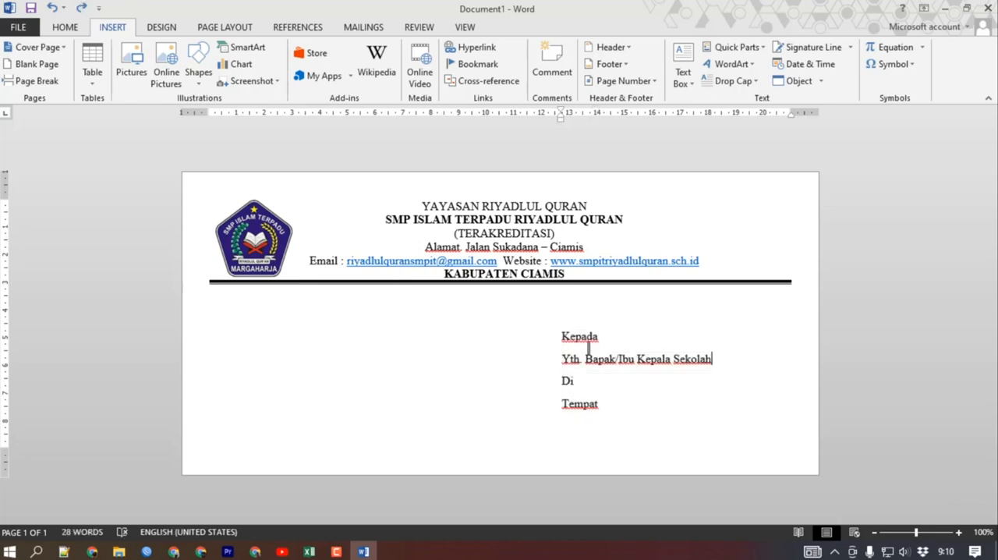
# Move "Kepada", "Di" and the text after "Yth." one tab stop further in, and "Tempat" two tab stops.
pyautogui.click(562, 338)
pyautogui.press('Tab')
pyautogui.click(563, 381)
pyautogui.press('Tab')
pyautogui.click(562, 403)
pyautogui.press('Tab')
pyautogui.click(587, 359)
pyautogui.press('Tab')
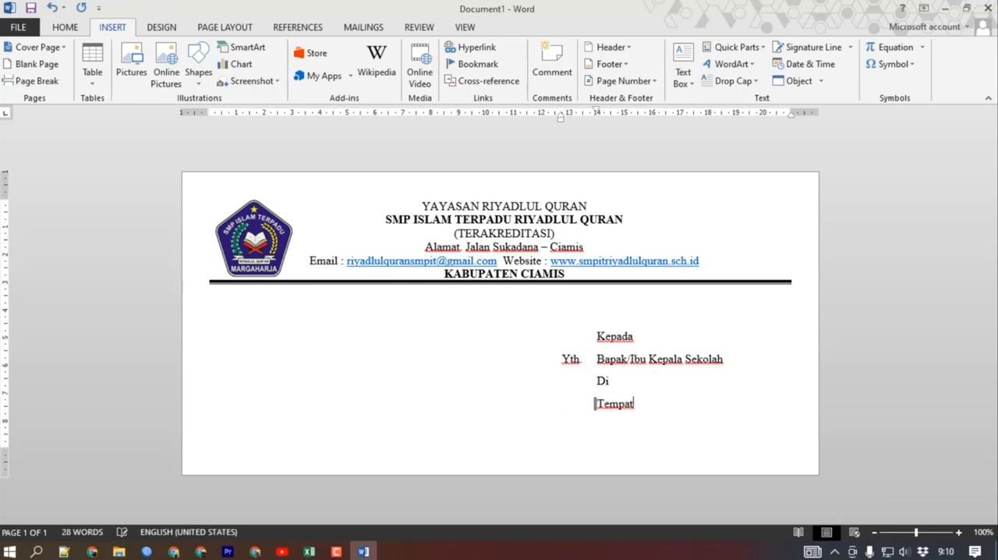
pyautogui.press('Tab')
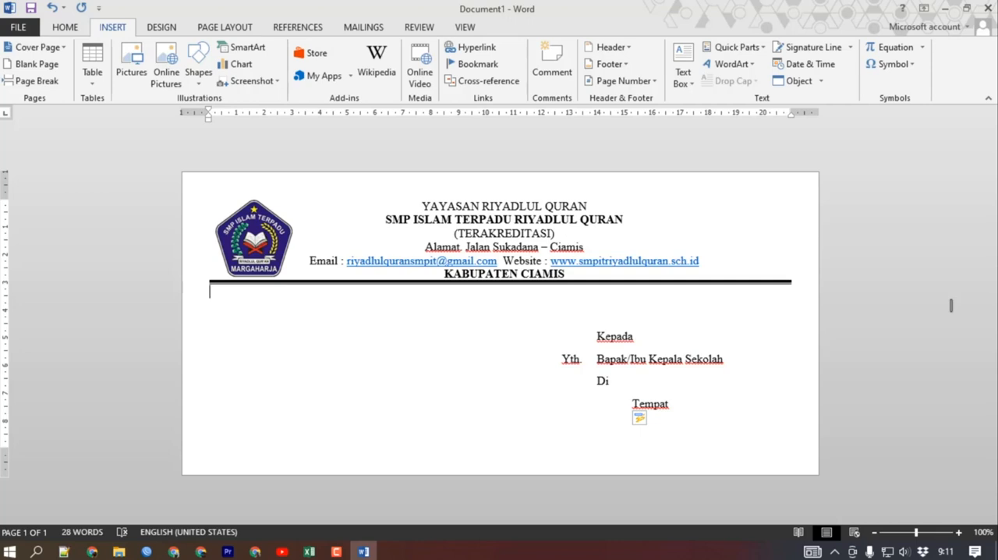
# Check the page orientation setting.
pyautogui.click(248, 28)
pyautogui.click(68, 85)
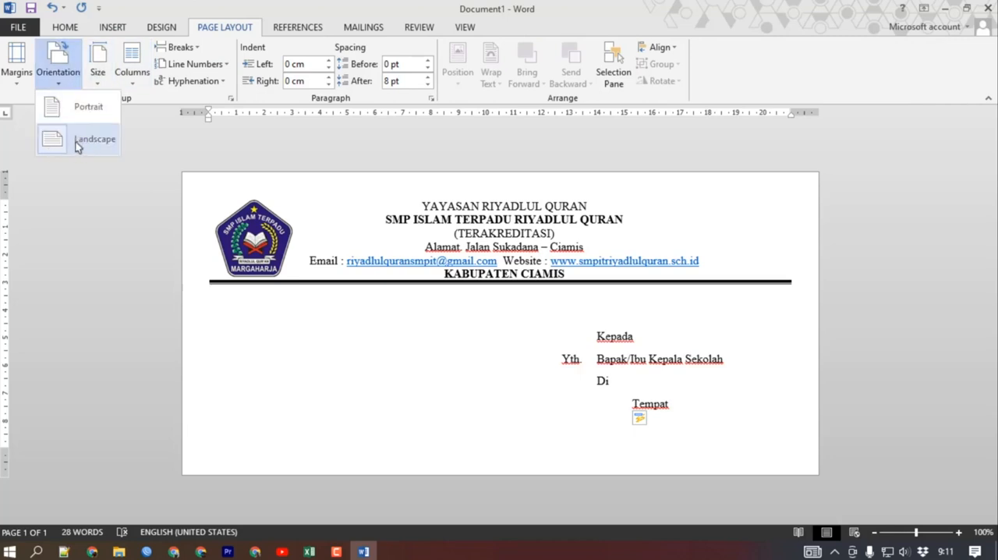
pyautogui.click(127, 178)
pyautogui.click(73, 81)
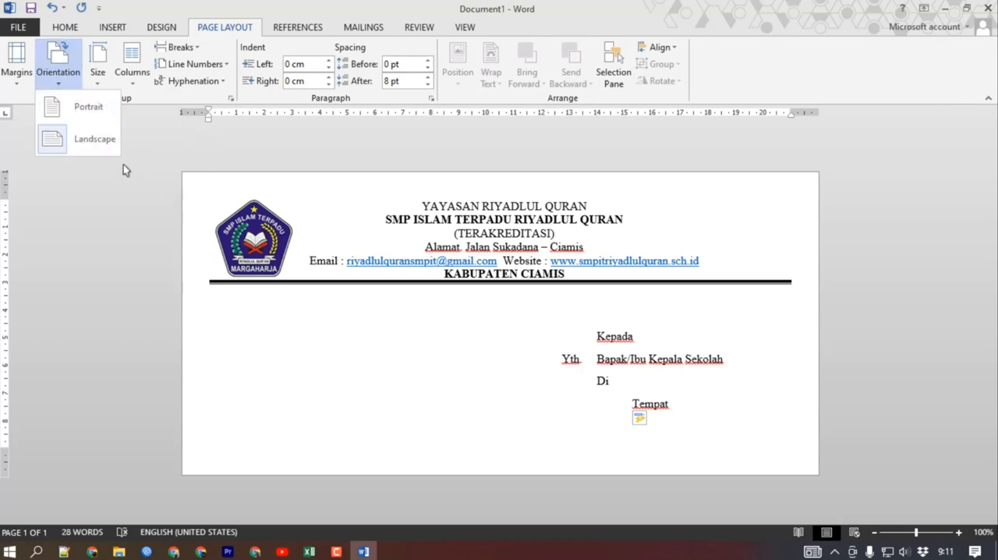
pyautogui.click(79, 248)
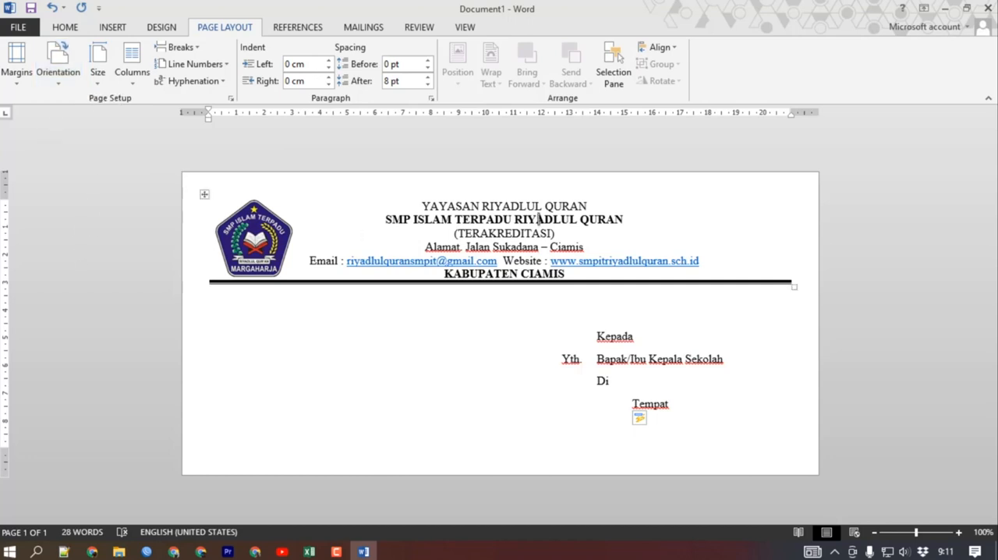